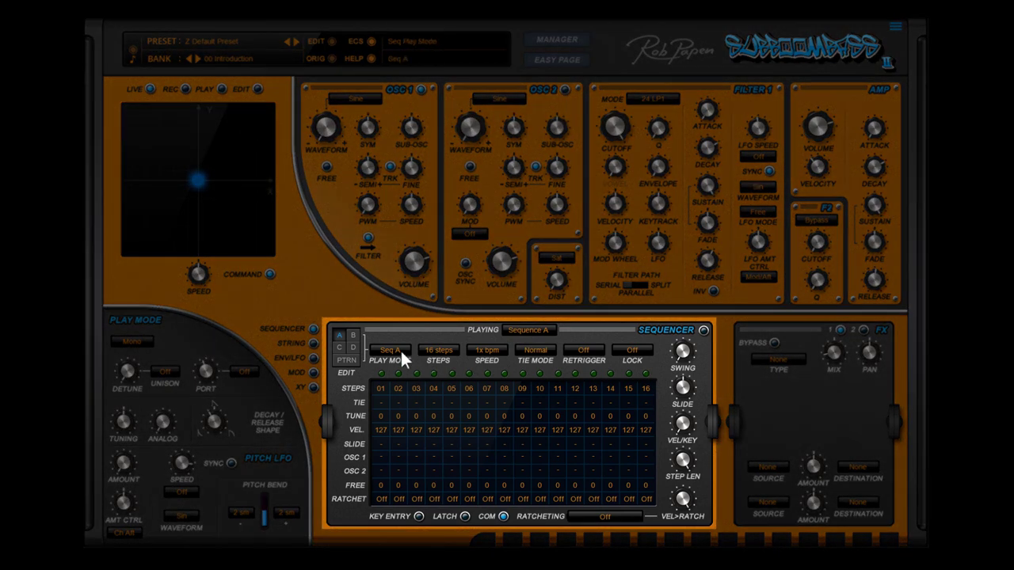
# - Keep Sequence A playing, switch the step sequencer on, and confirm the Seq play mode
pyautogui.click(400, 349)
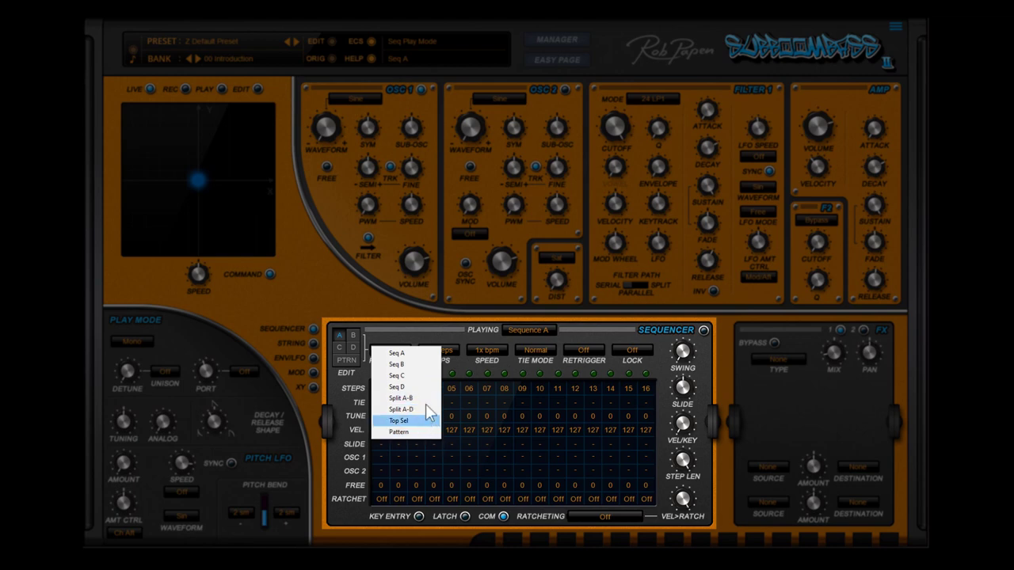
pyautogui.click(418, 351)
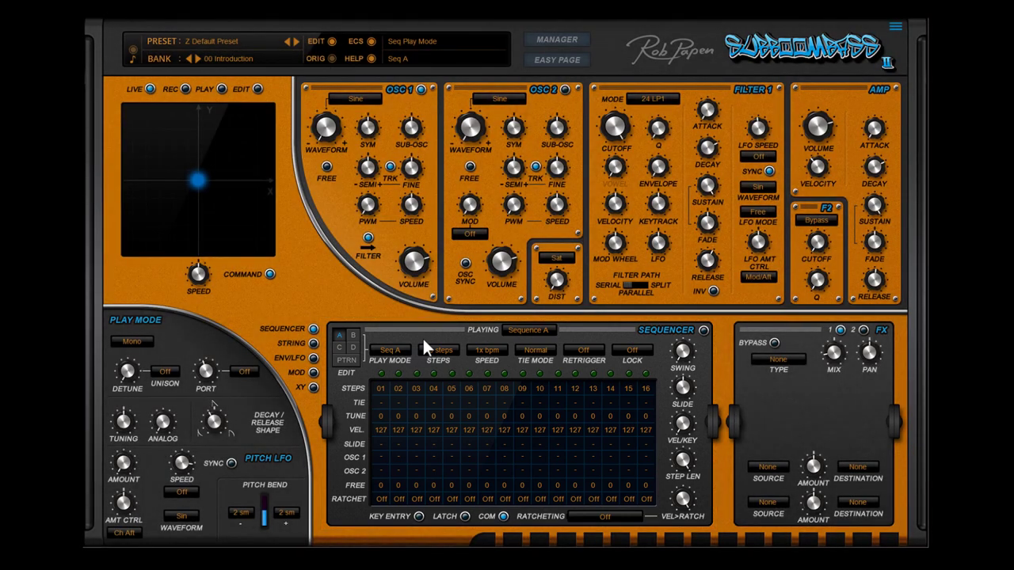
pyautogui.click(703, 330)
pyautogui.click(143, 345)
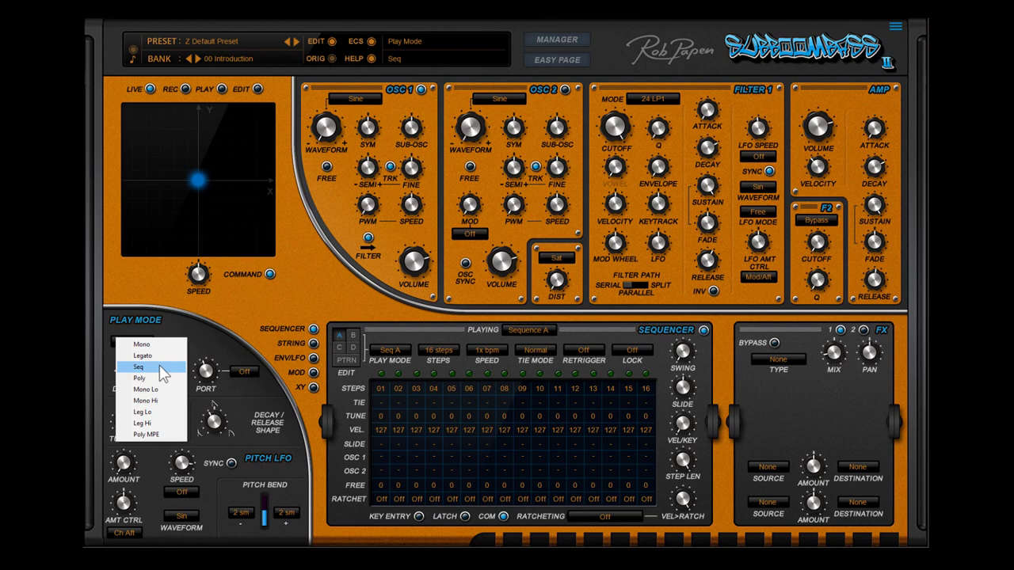
pyautogui.click(159, 365)
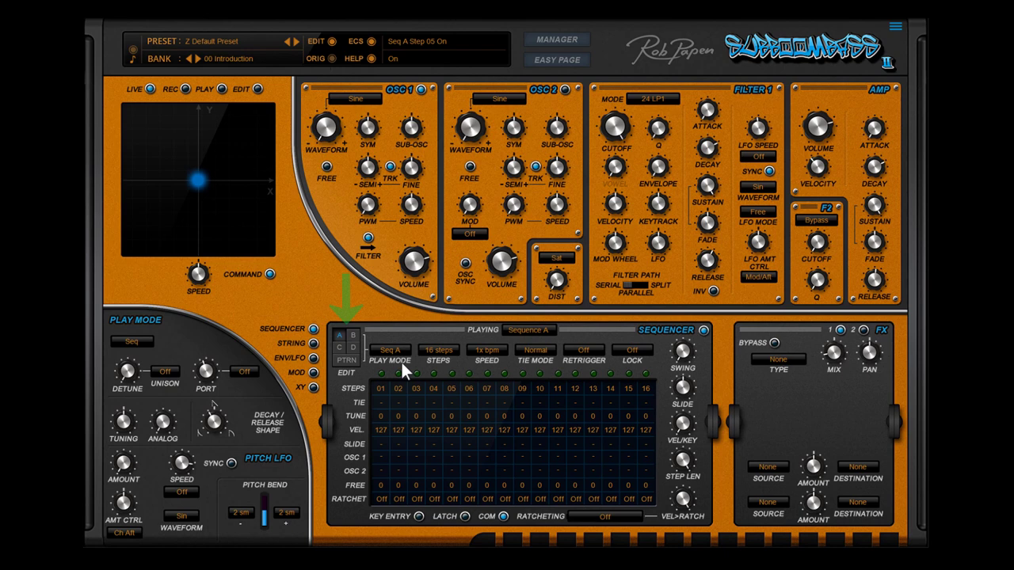
# - Try Seq B and Seq D, then choose Pattern play mode and view sequence A's grid
pyautogui.click(404, 357)
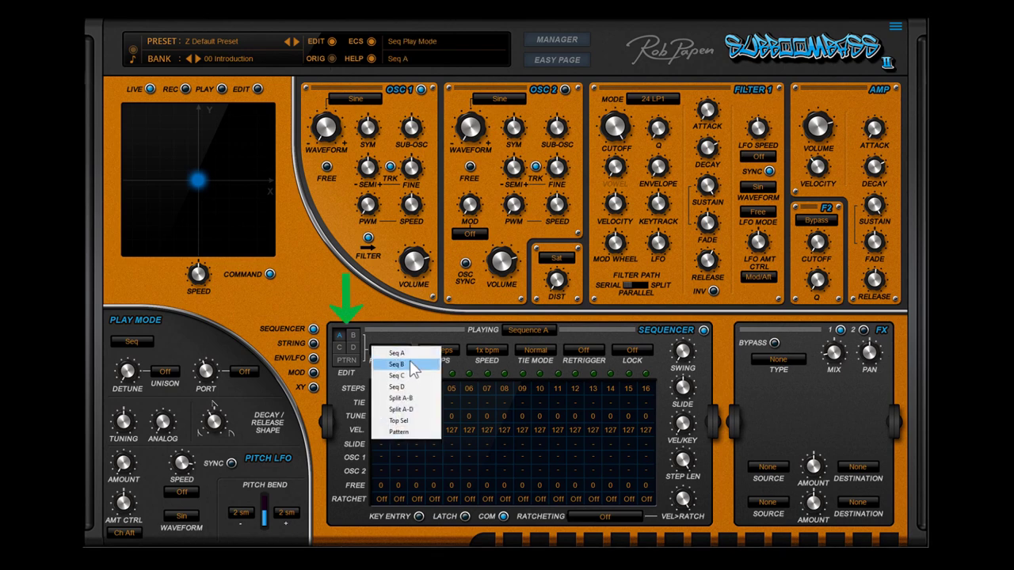
pyautogui.click(410, 365)
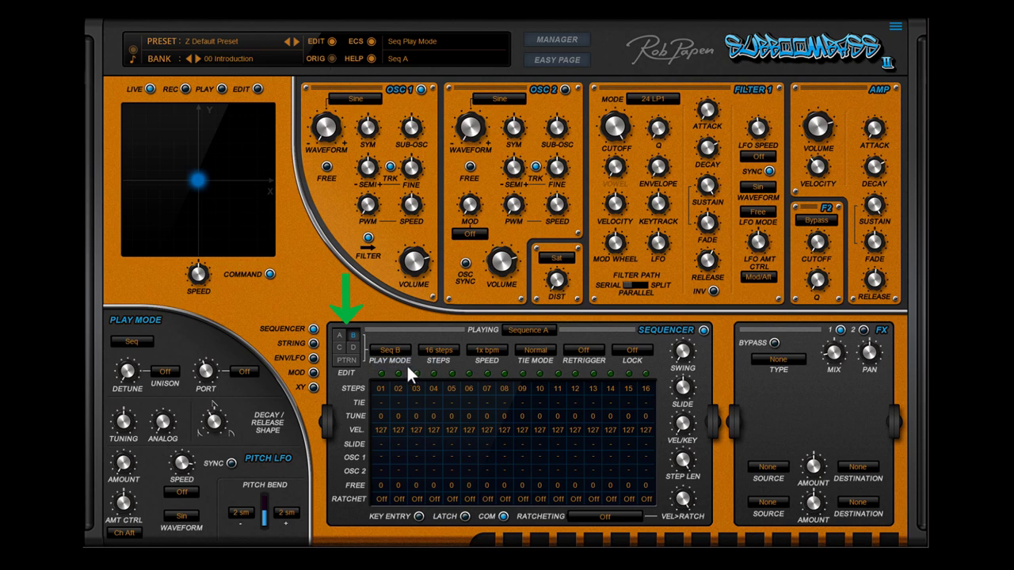
pyautogui.click(406, 355)
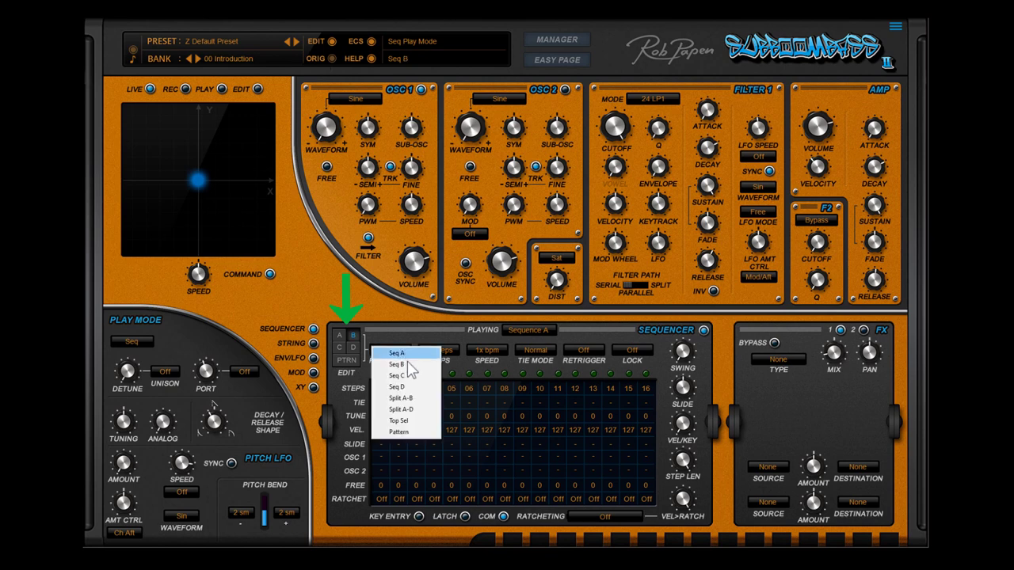
pyautogui.click(410, 388)
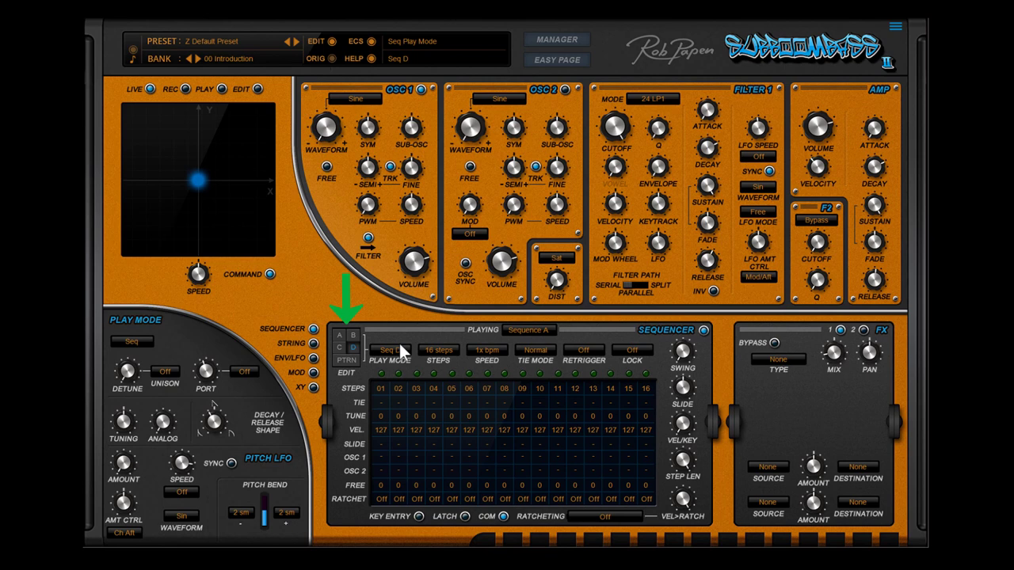
pyautogui.click(400, 347)
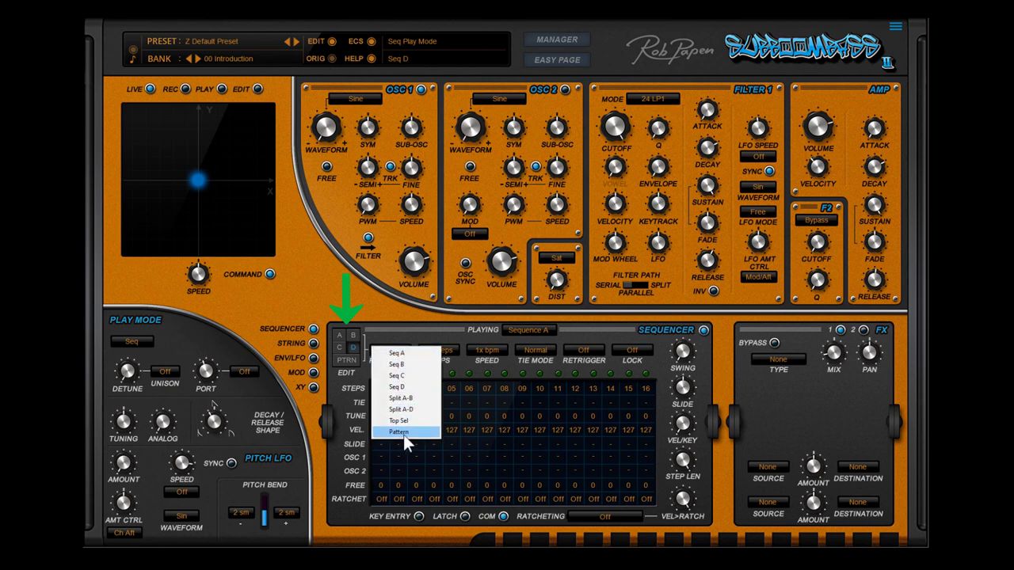
pyautogui.click(403, 433)
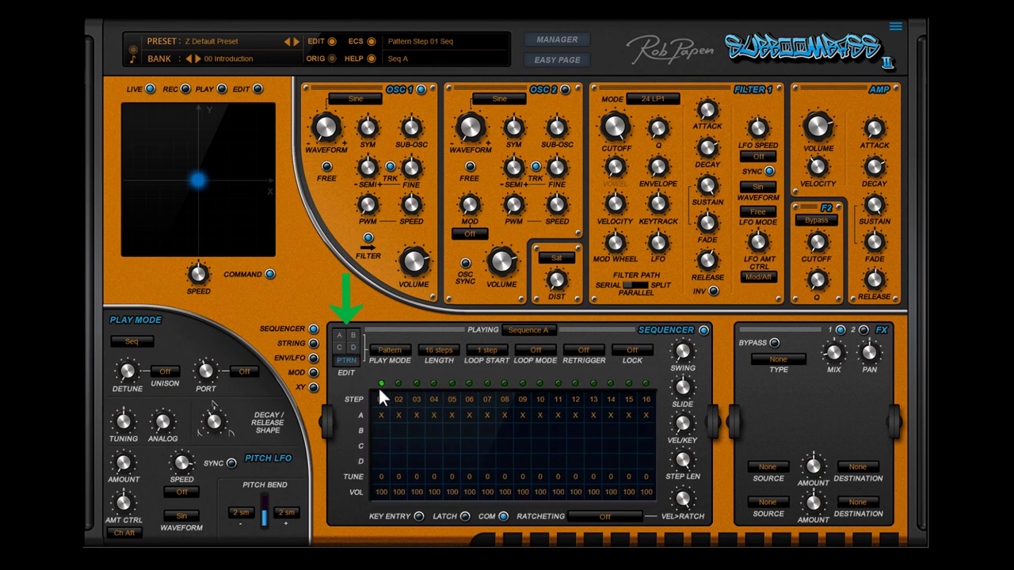
pyautogui.click(340, 347)
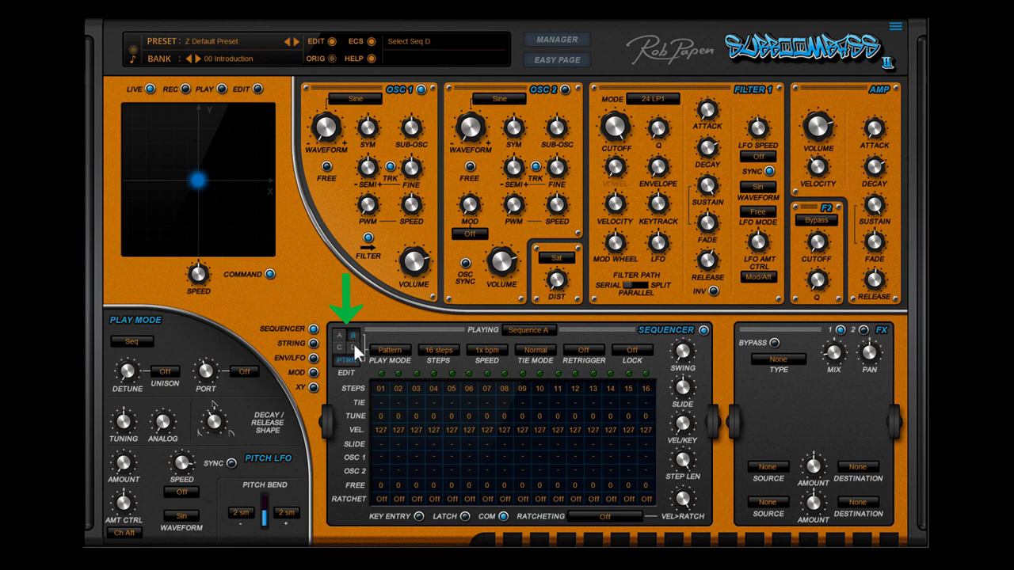
# - Return to the PTRN pattern arrangement page
pyautogui.click(352, 362)
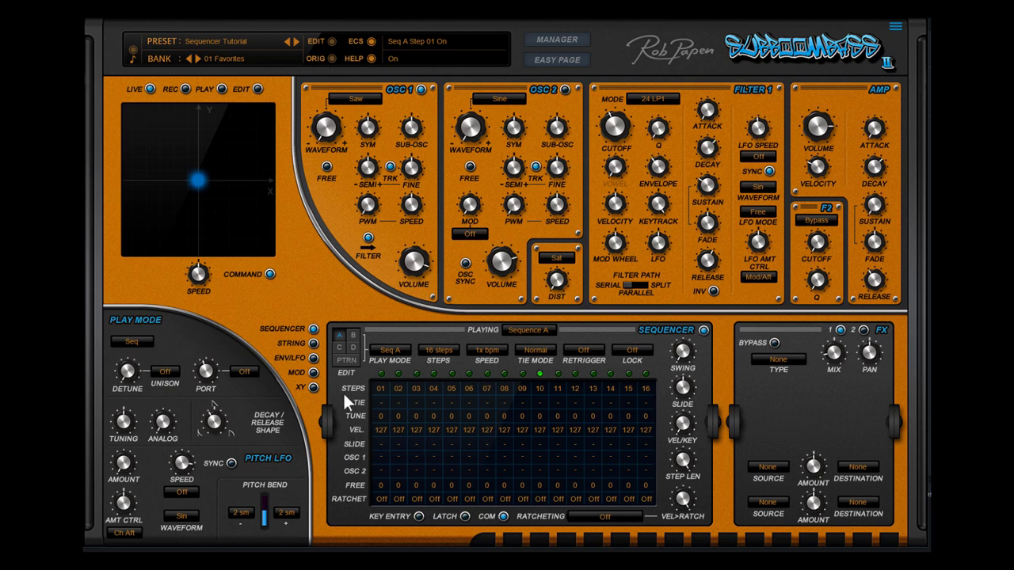
# - Switch off steps 03, 06, 08 and 10 of sequence A
pyautogui.click(416, 389)
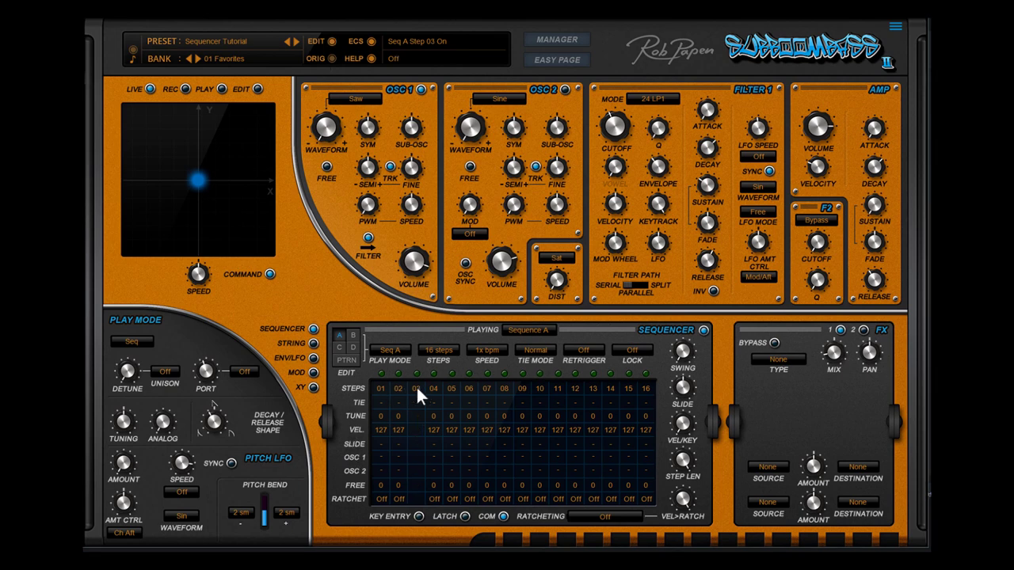
pyautogui.click(468, 388)
pyautogui.click(504, 389)
pyautogui.click(538, 400)
# - Tie steps 02, 12, 13, 15 and 16 to their previous notes
pyautogui.click(397, 403)
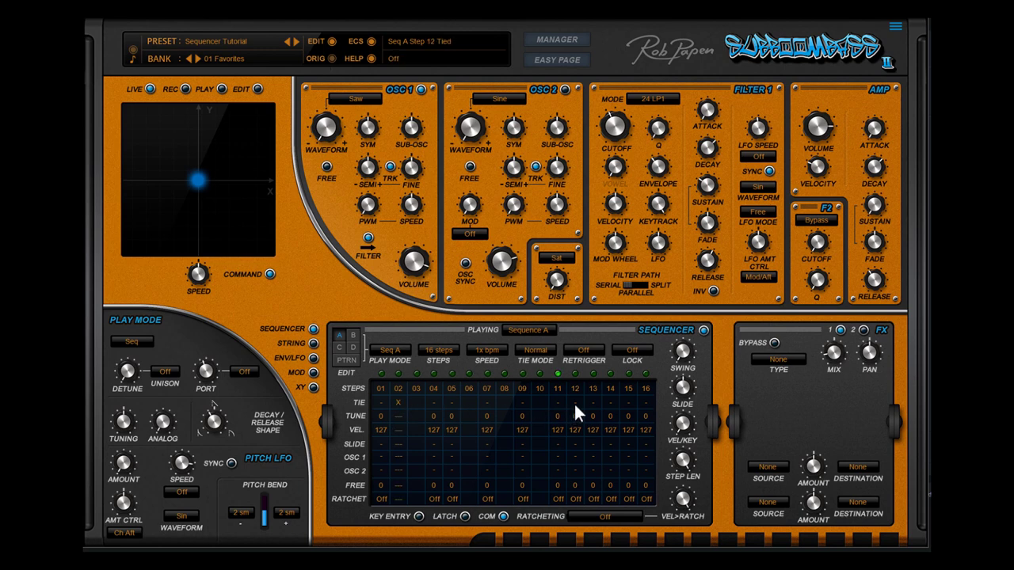
pyautogui.click(575, 402)
pyautogui.click(593, 403)
pyautogui.click(627, 402)
pyautogui.click(645, 402)
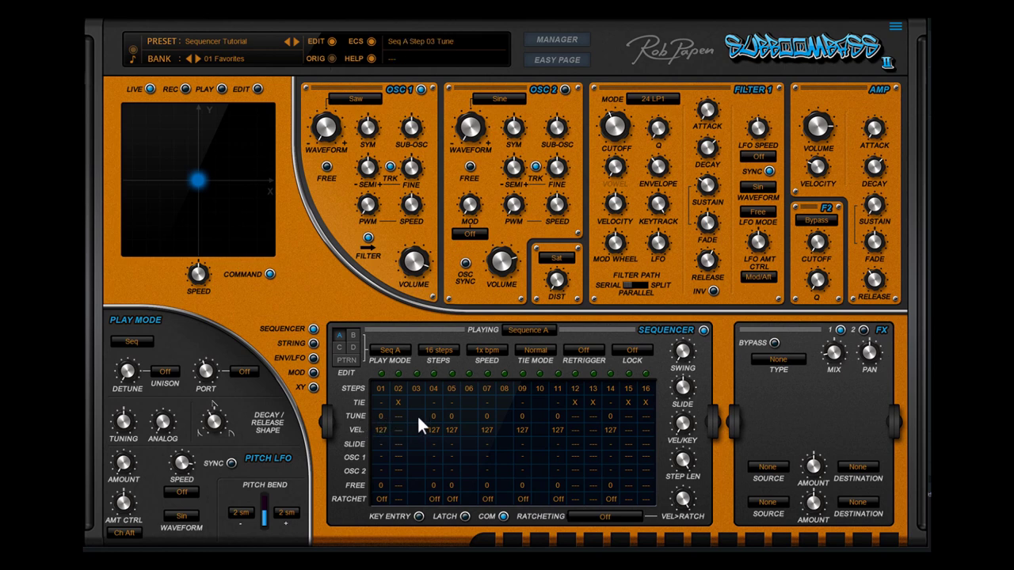
# - Raise step 04's tune to 7 and enter an exact tune of 12 for step 05
pyautogui.moveTo(433, 413); pyautogui.dragTo(435, 407)
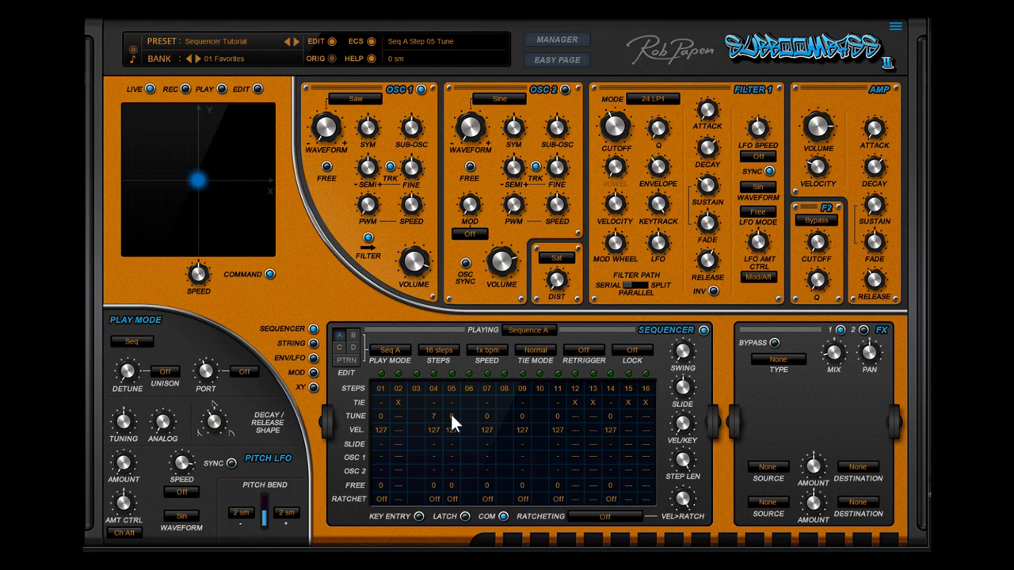
pyautogui.doubleClick(451, 417)
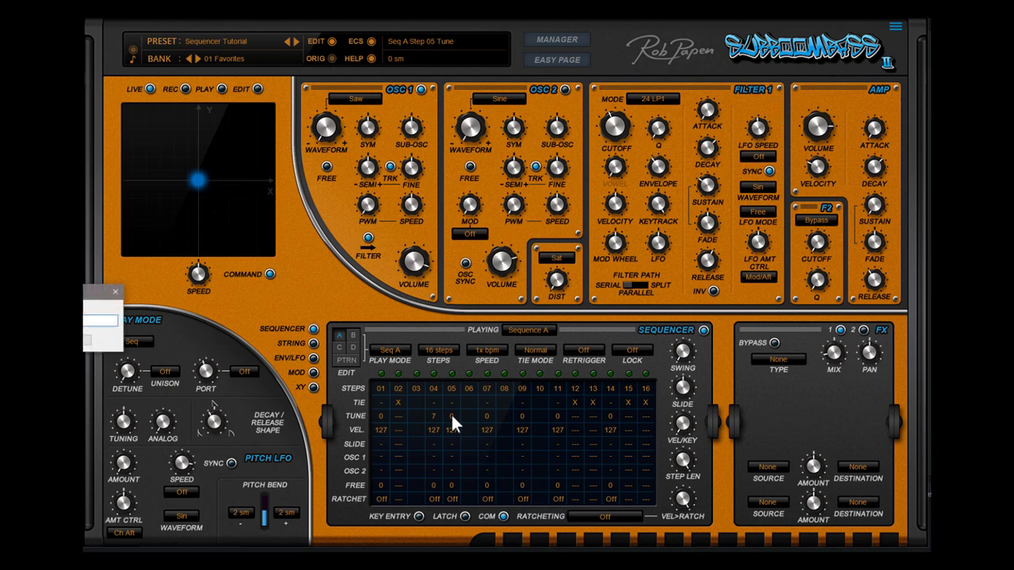
pyautogui.moveTo(72, 297); pyautogui.dragTo(298, 324)
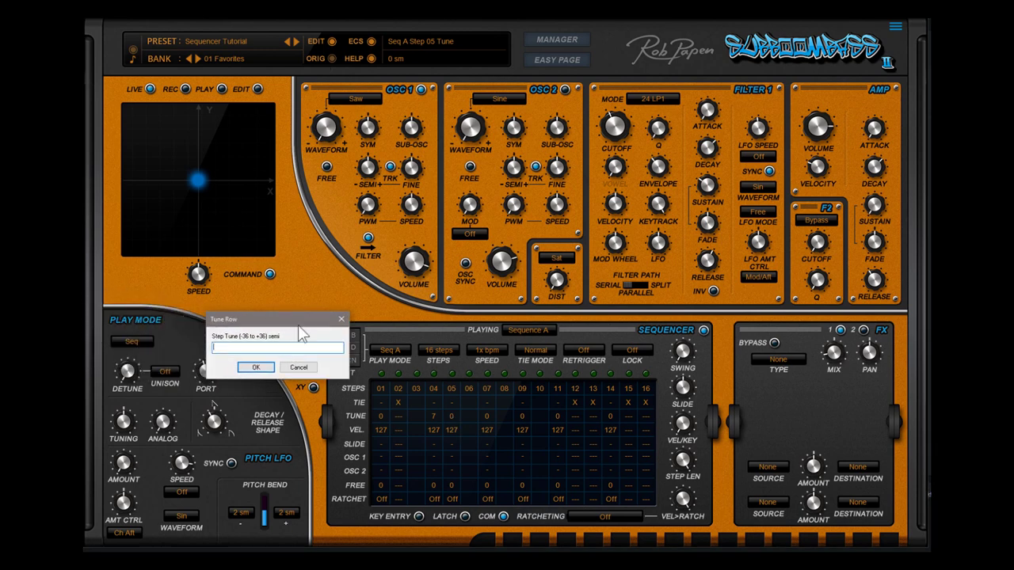
pyautogui.write('12')
pyautogui.click(269, 369)
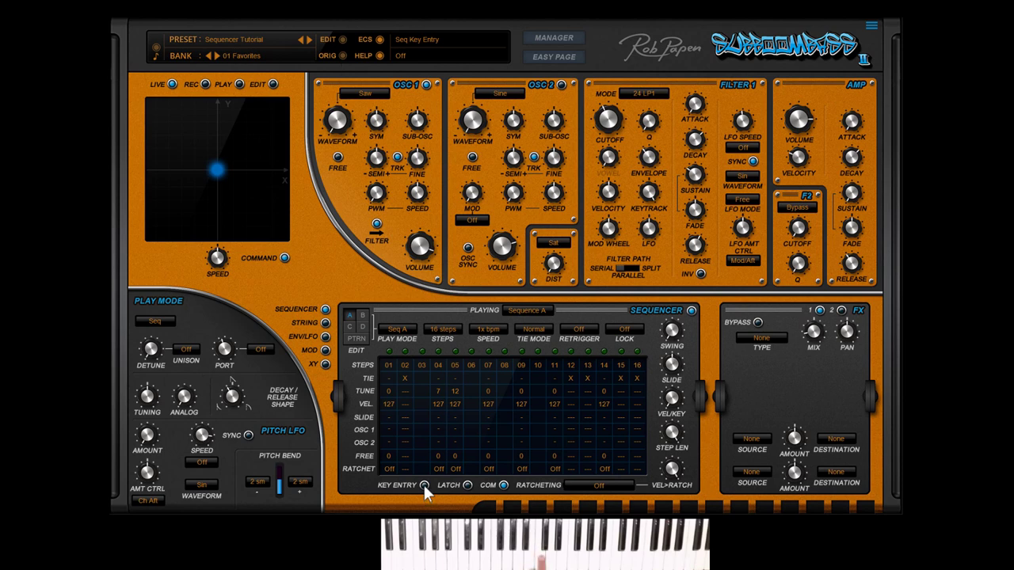
# - Enable Key Entry to record keyboard-played notes into the steps, then disable it
pyautogui.click(424, 485)
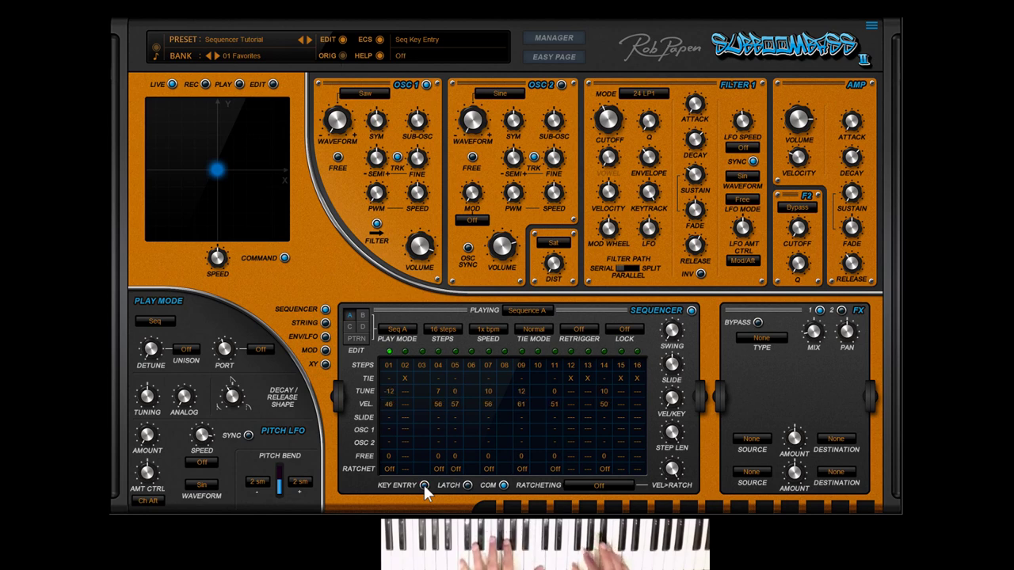
pyautogui.click(423, 484)
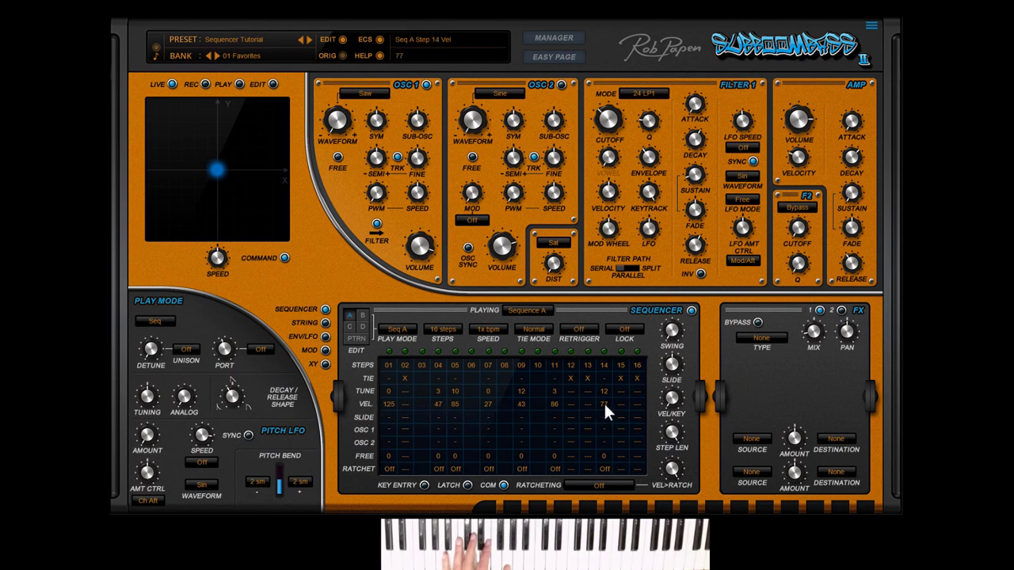
# - Make the filter velocity-sensitive and lower velocities of step 14, step 09 (22) and step 05 (56)
pyautogui.moveTo(604, 407); pyautogui.dragTo(612, 403)
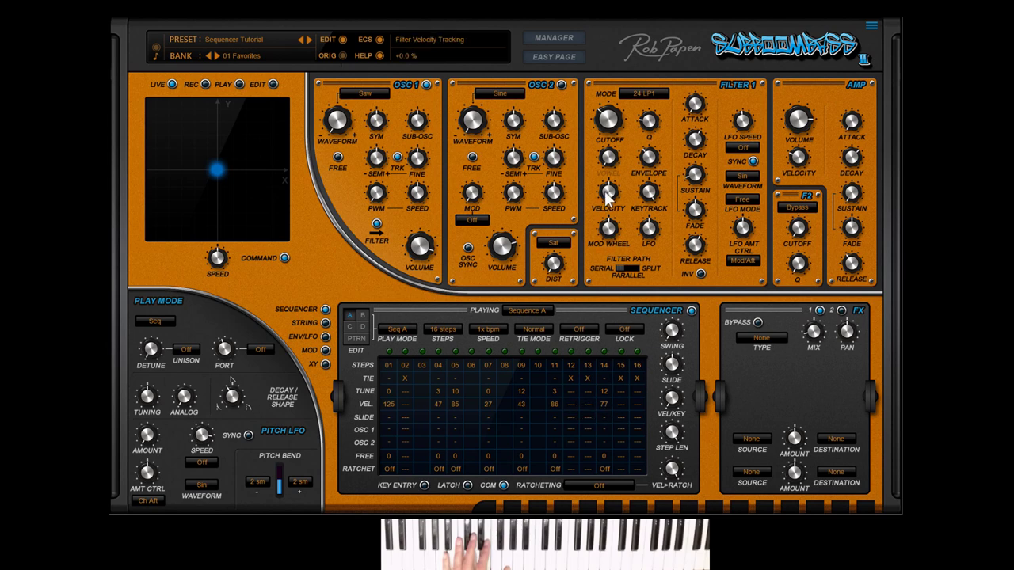
pyautogui.moveTo(610, 199); pyautogui.dragTo(616, 167)
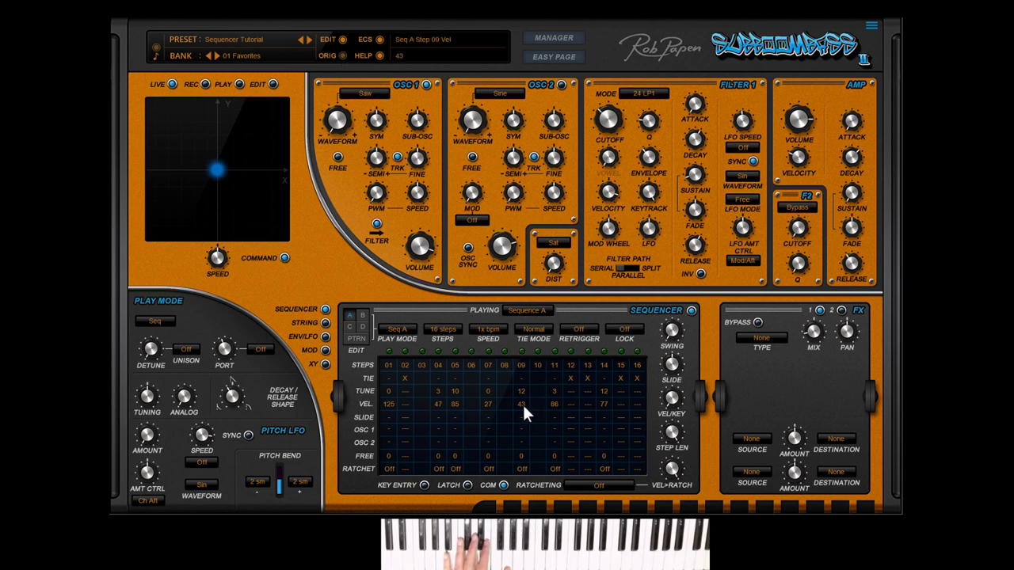
pyautogui.moveTo(523, 405); pyautogui.dragTo(523, 419)
pyautogui.moveTo(456, 403); pyautogui.dragTo(457, 427)
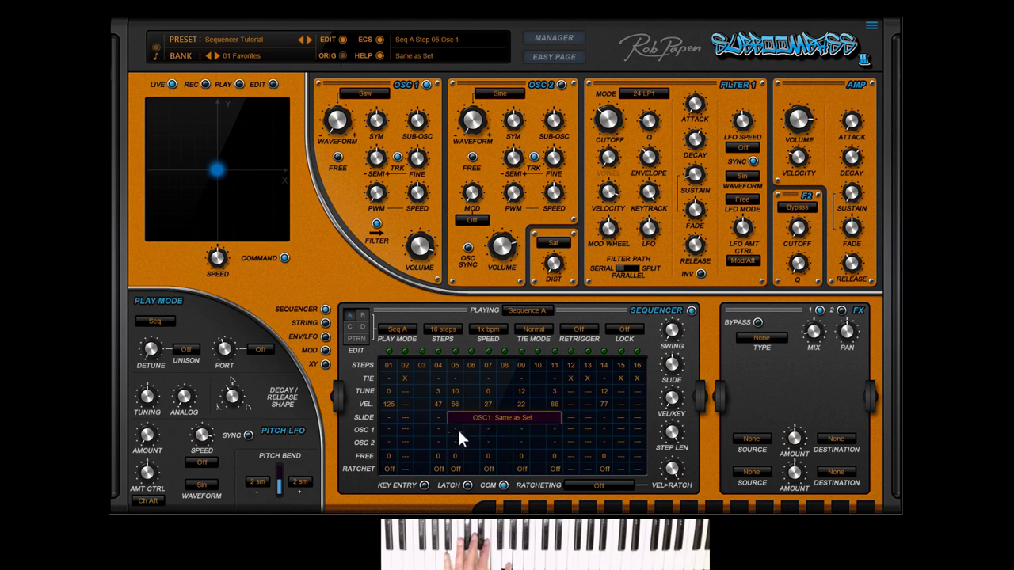
# - Raise step 09's velocity to 80, step 11's to 127, lower step 14, and set VEL/KEY to 100%
pyautogui.moveTo(522, 401); pyautogui.dragTo(533, 368)
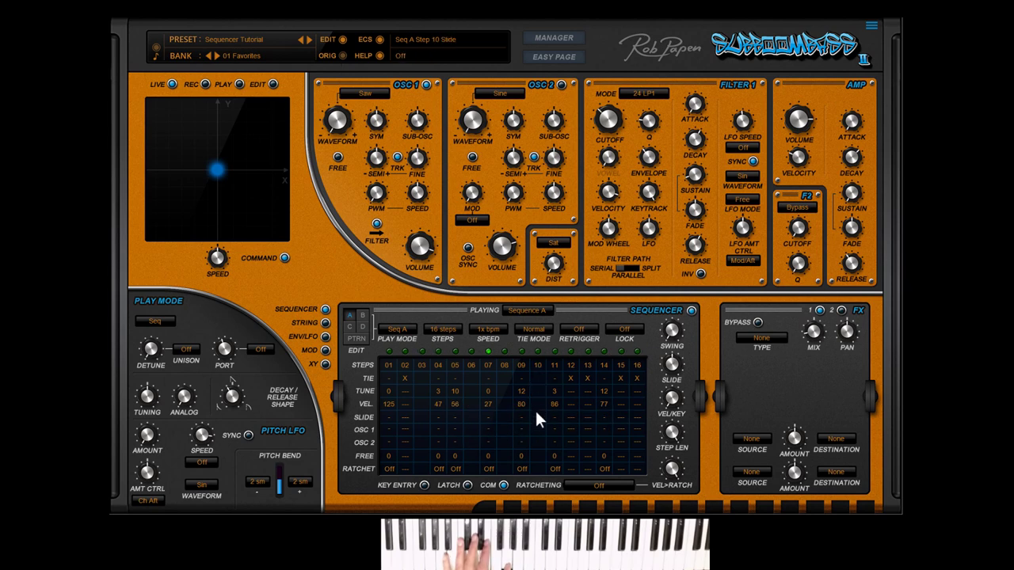
pyautogui.moveTo(554, 415); pyautogui.dragTo(573, 385)
pyautogui.moveTo(606, 403); pyautogui.dragTo(610, 425)
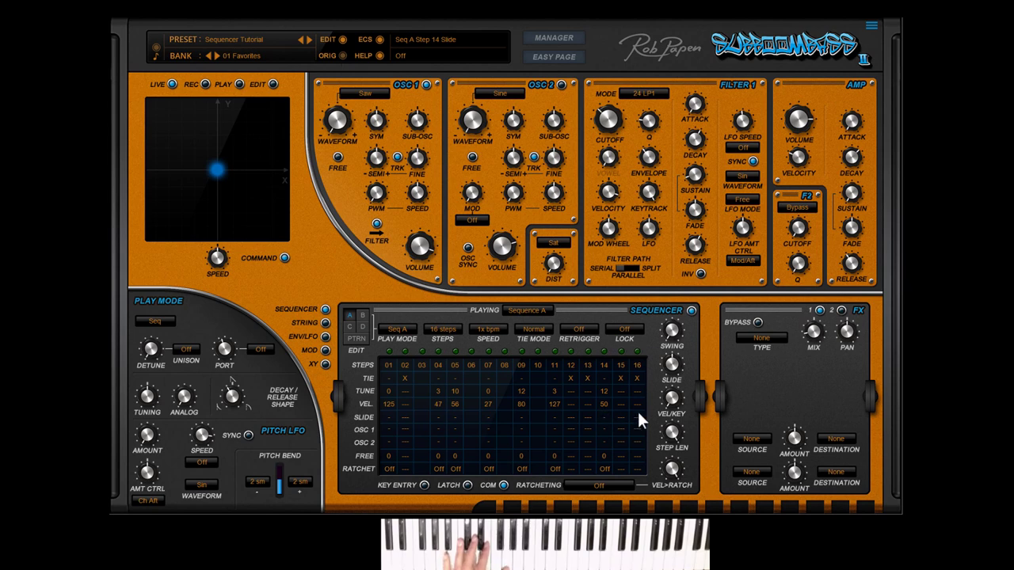
pyautogui.moveTo(674, 410)
pyautogui.moveTo(673, 410); pyautogui.dragTo(691, 301)
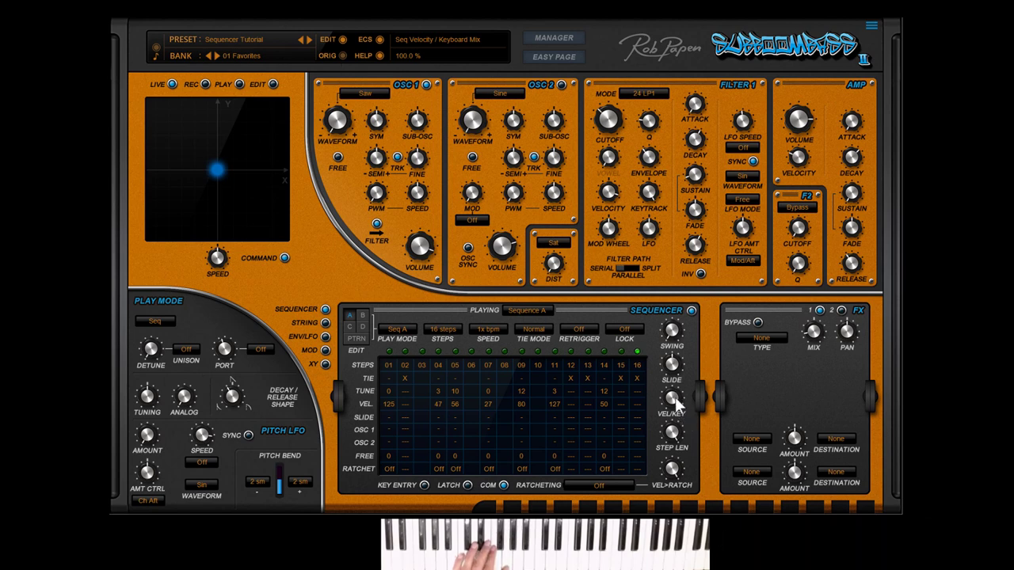
# - Turn the VEL/KEY mix down to 37.5%, then back up to about 65.5%
pyautogui.moveTo(677, 404); pyautogui.dragTo(681, 461)
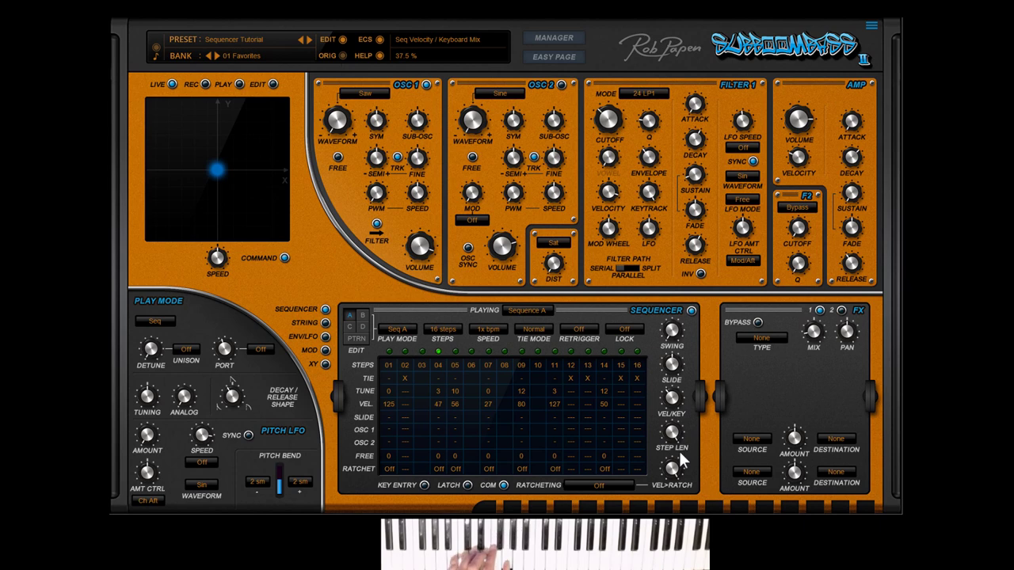
pyautogui.moveTo(681, 449)
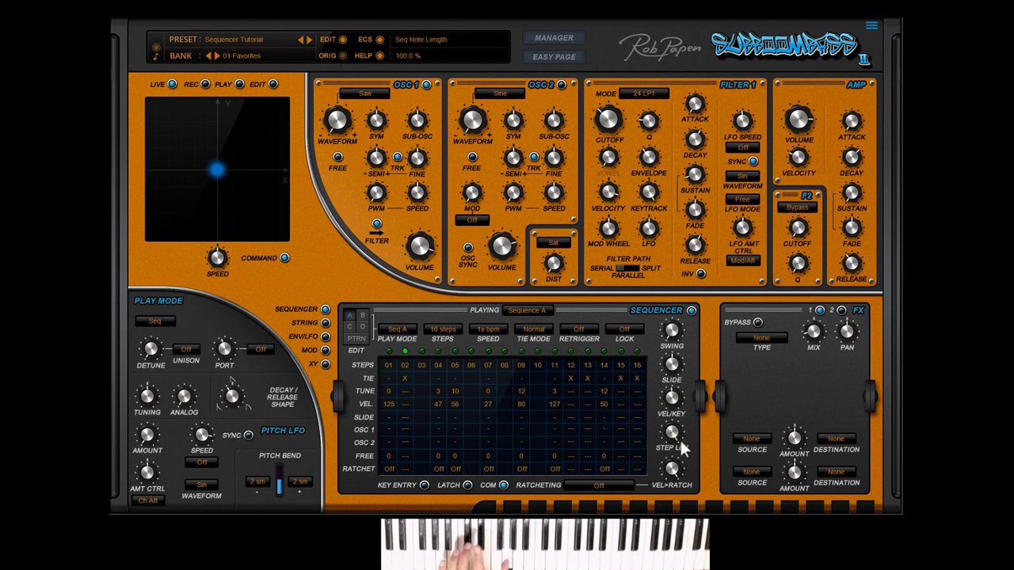
pyautogui.moveTo(677, 405)
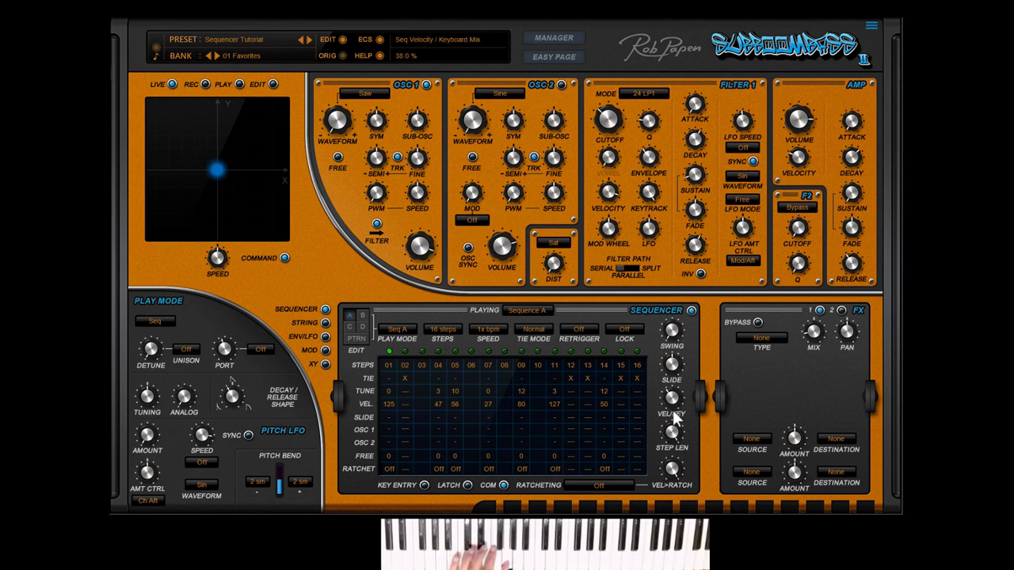
pyautogui.moveTo(680, 434); pyautogui.dragTo(679, 382)
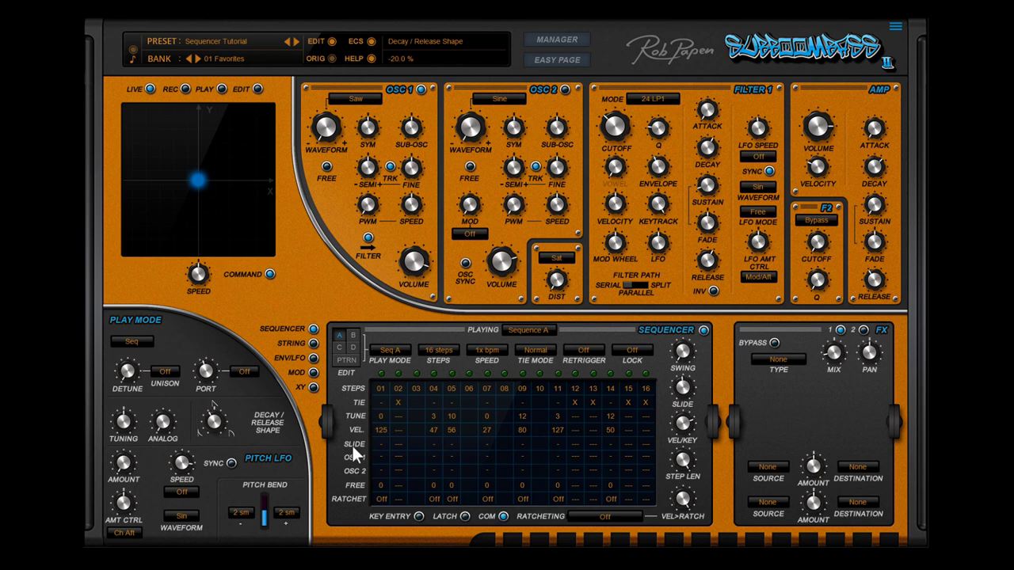
# - Turn on slides for steps 09 and 14 and set the SLIDE knob to 59.5%
pyautogui.click(521, 444)
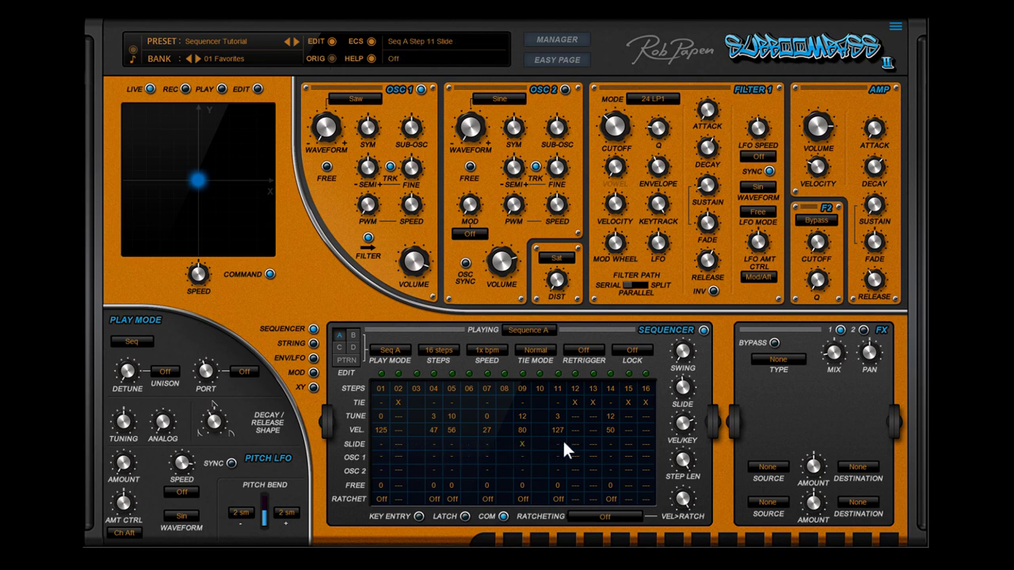
pyautogui.click(611, 444)
pyautogui.moveTo(686, 398)
pyautogui.mouseDown()
pyautogui.moveTo(693, 371)
pyautogui.moveTo(689, 396)
pyautogui.mouseUp()
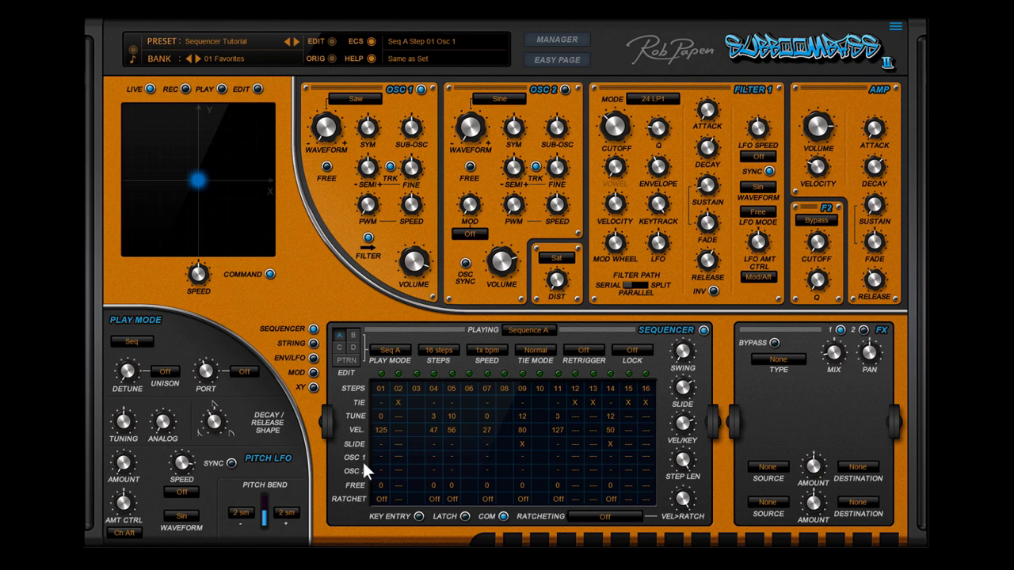
# - Assign the Samples 1 > 080 MetalX sample to step 01's OSC 1
pyautogui.click(381, 457)
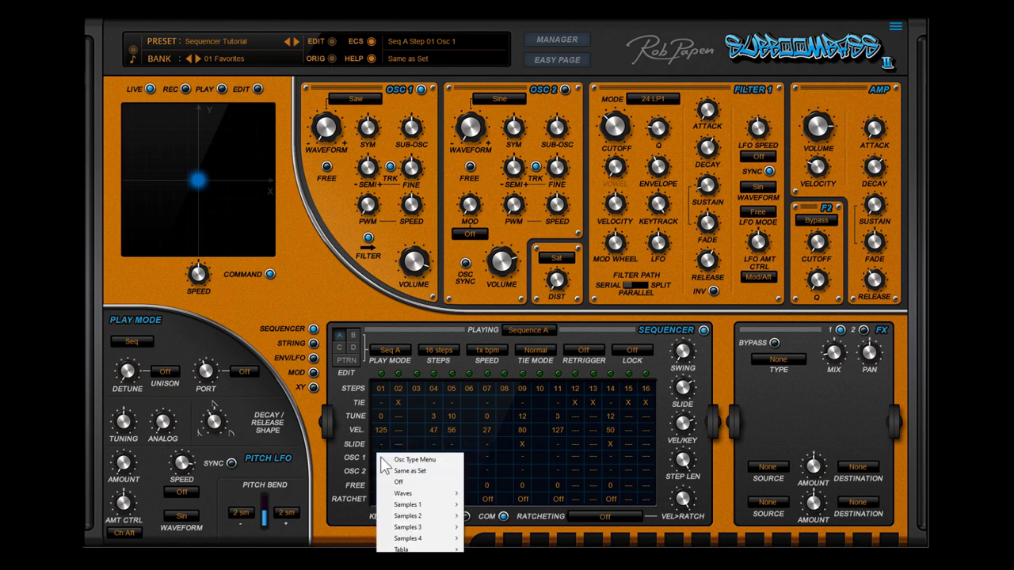
pyautogui.moveTo(443, 505)
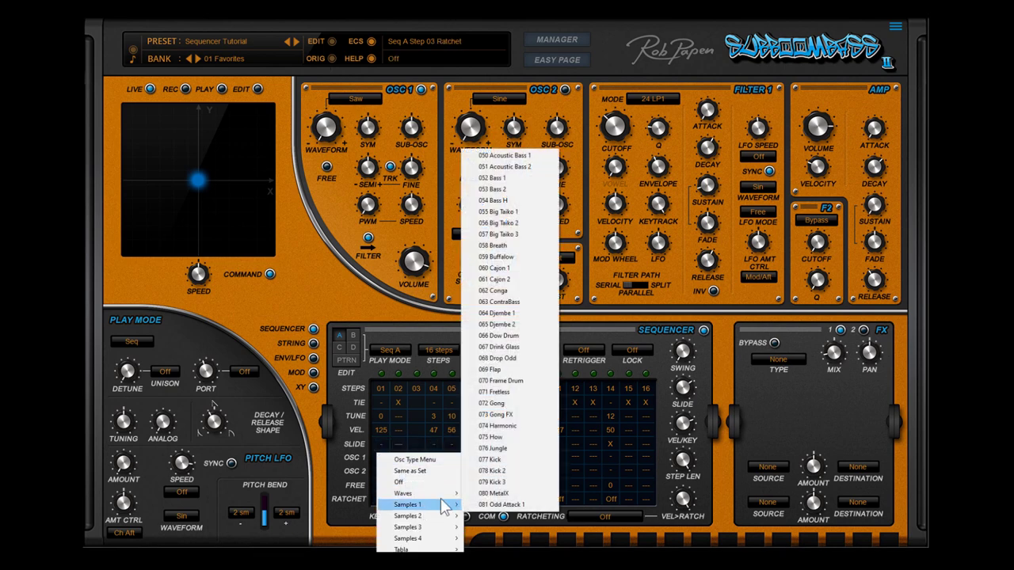
pyautogui.click(481, 493)
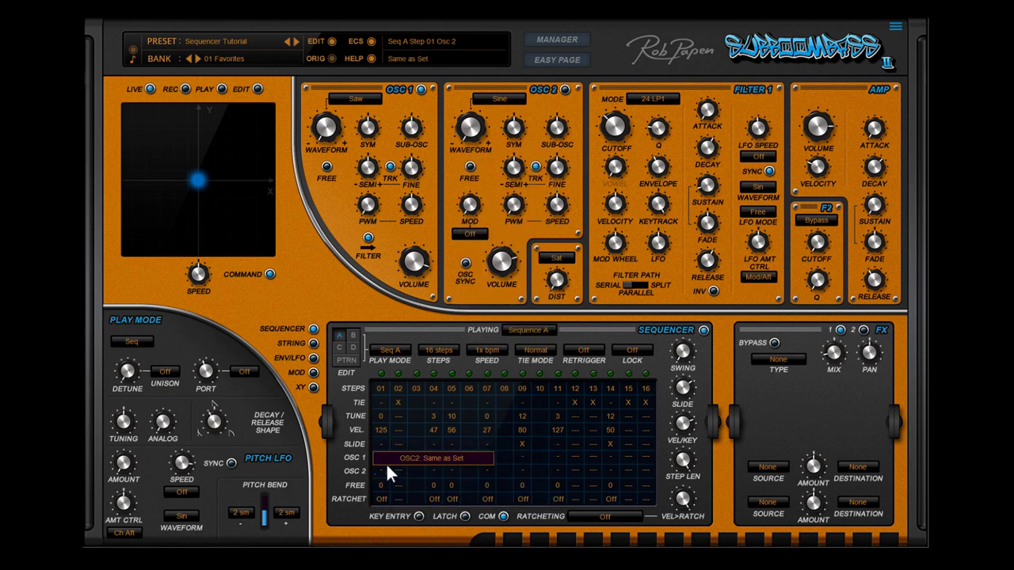
# - Scroll through other samples for step 01, then set its OSC 1 override to Off
pyautogui.scroll(1, 387, 459)
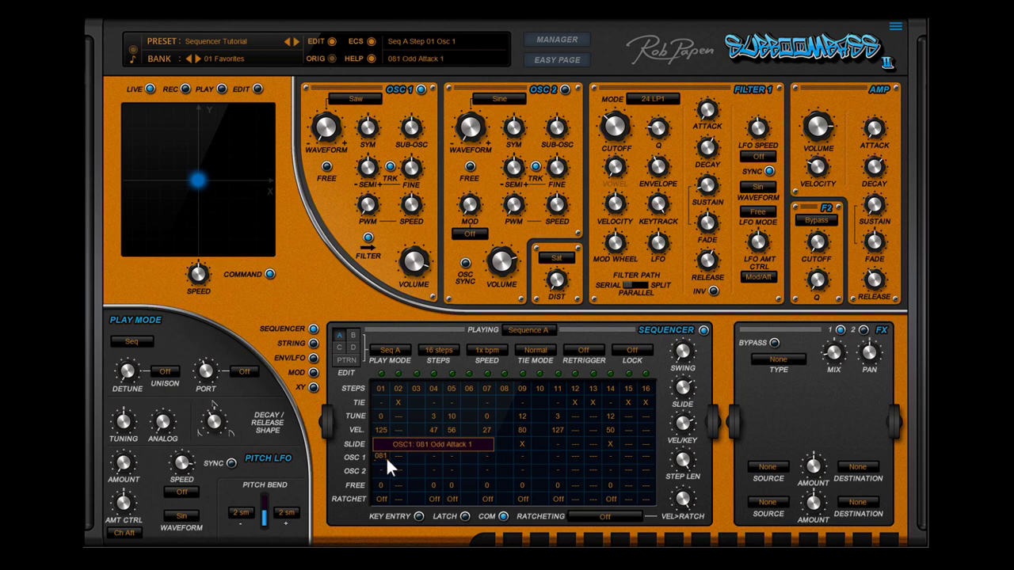
pyautogui.scroll(2, 386, 456)
pyautogui.scroll(-1, 374, 467)
pyautogui.scroll(-3, 376, 461)
pyautogui.rightClick(380, 457)
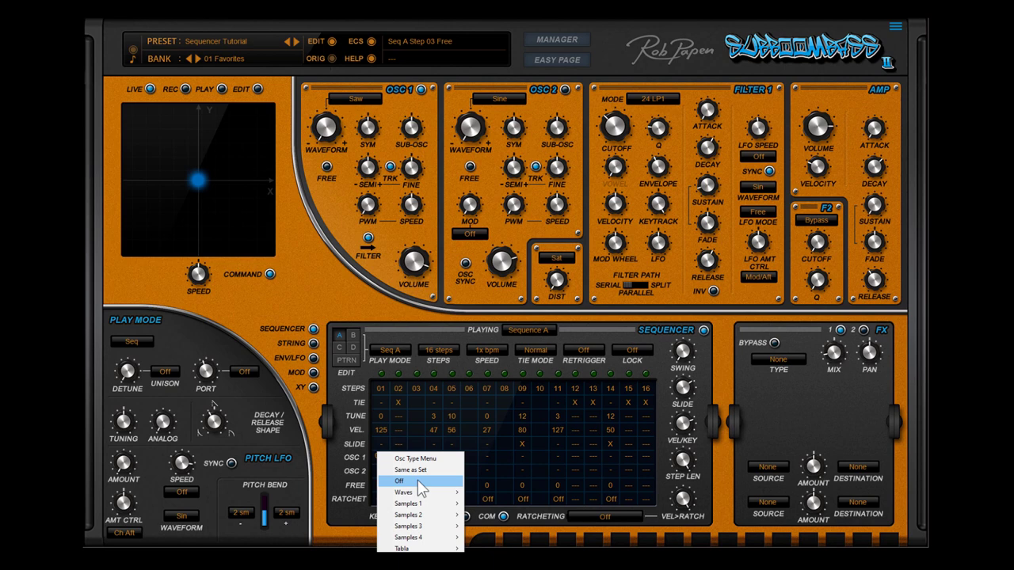
pyautogui.click(419, 483)
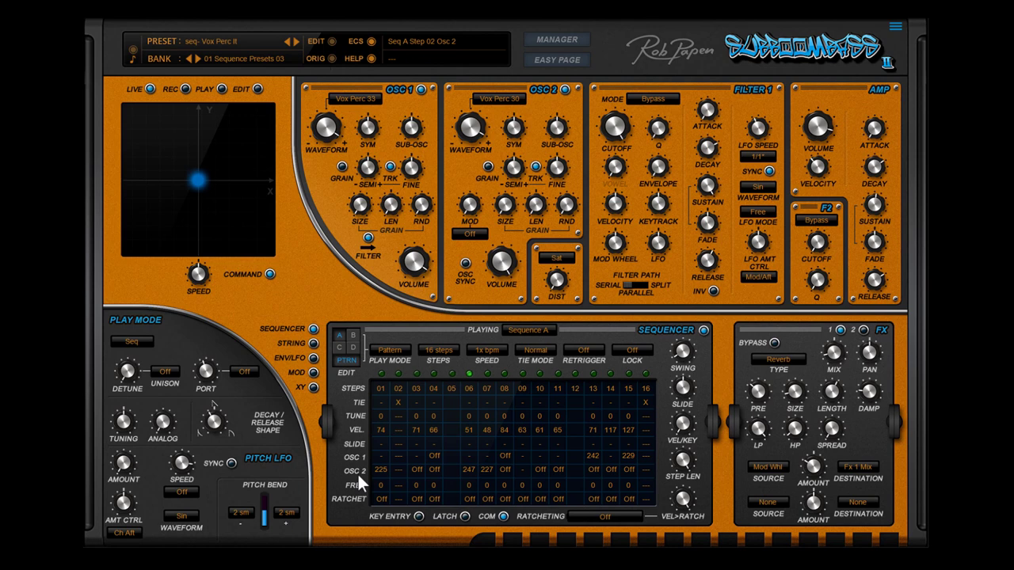
# - Inspect the OSC 2 sample cells of the seq- HouseGr 04 Split preset
pyautogui.moveTo(375, 473)
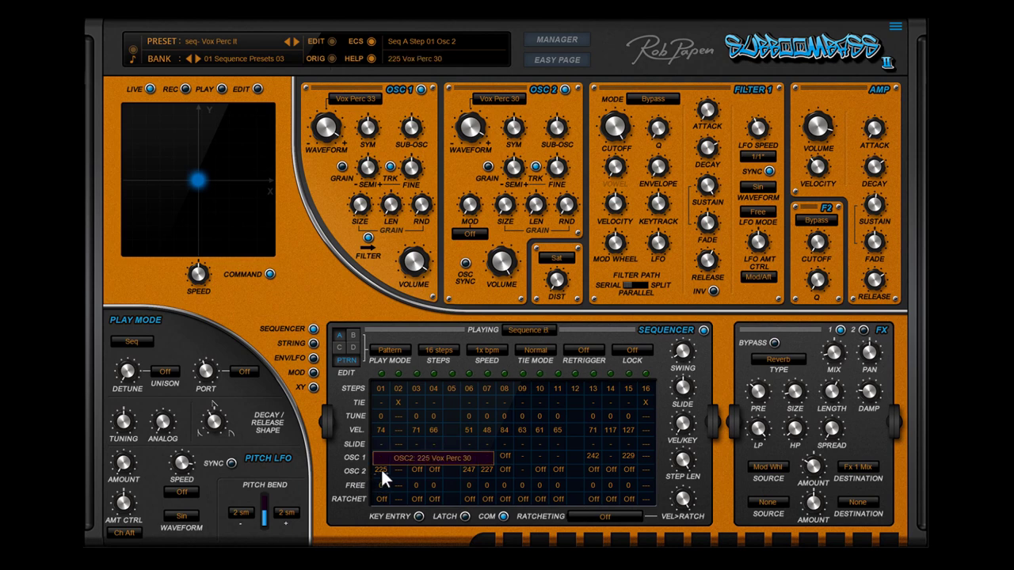
pyautogui.moveTo(466, 466)
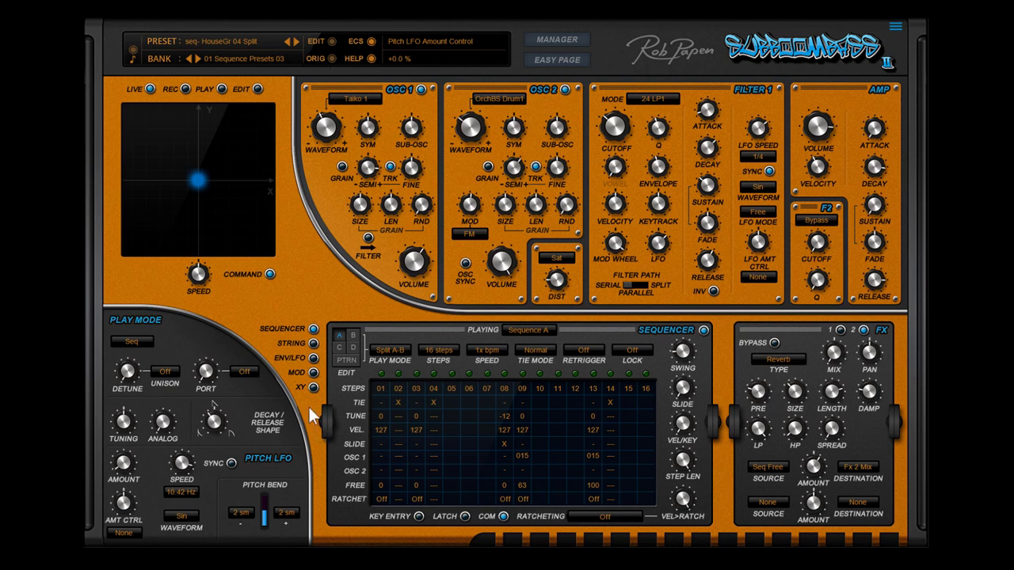
# - Review the Seq Velocity to Osc 2 FM Amount routing in the Mod Matrix, then return to the sequencer
pyautogui.click(313, 372)
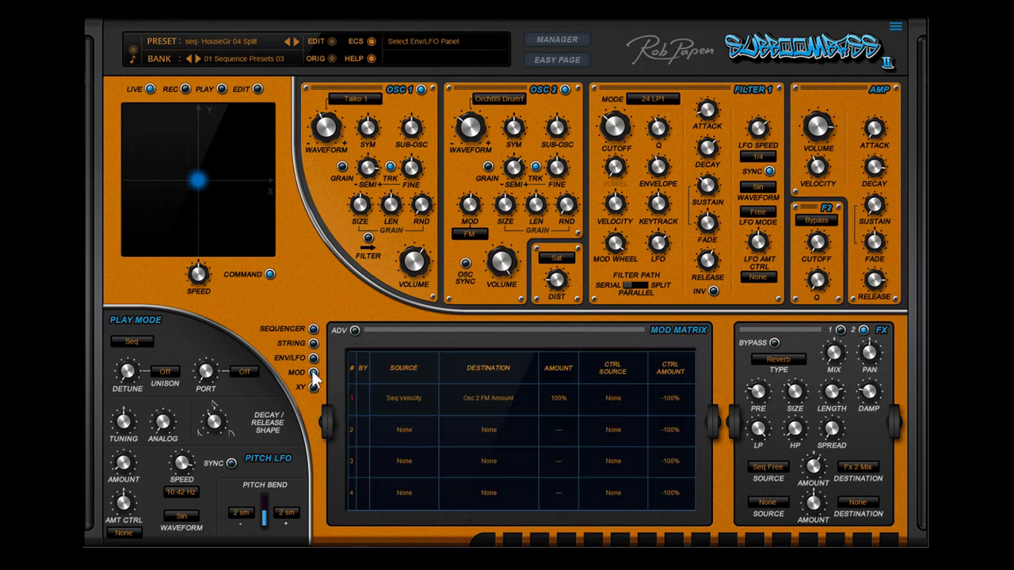
pyautogui.click(314, 330)
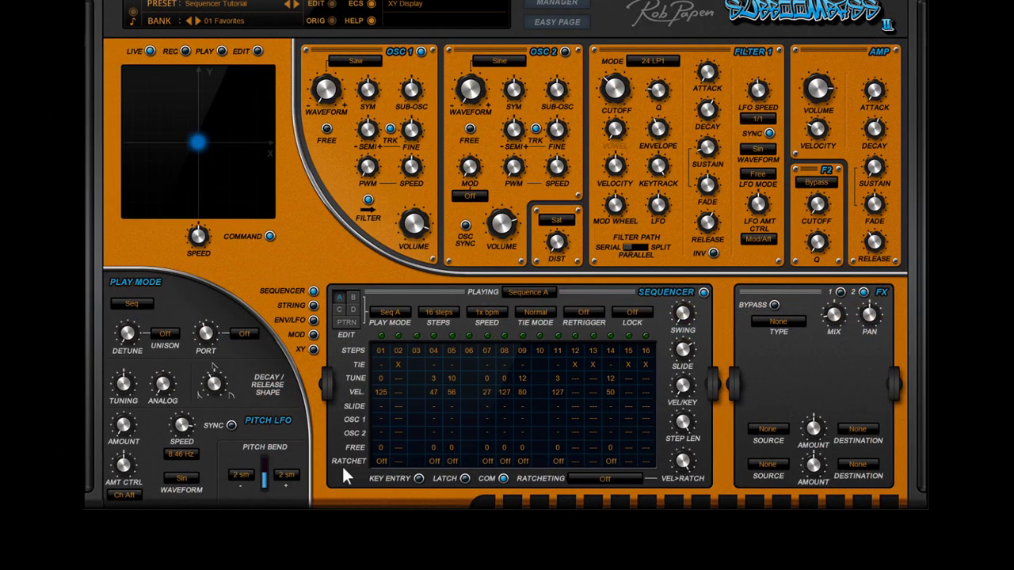
# - Turn ratcheting on and make step 07 ratchet twice
pyautogui.click(610, 478)
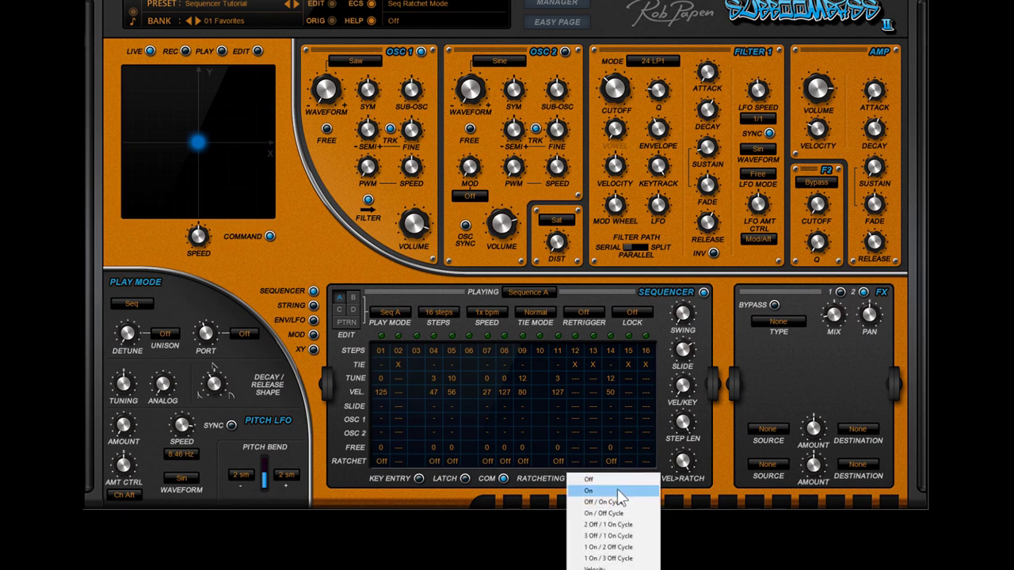
pyautogui.click(618, 491)
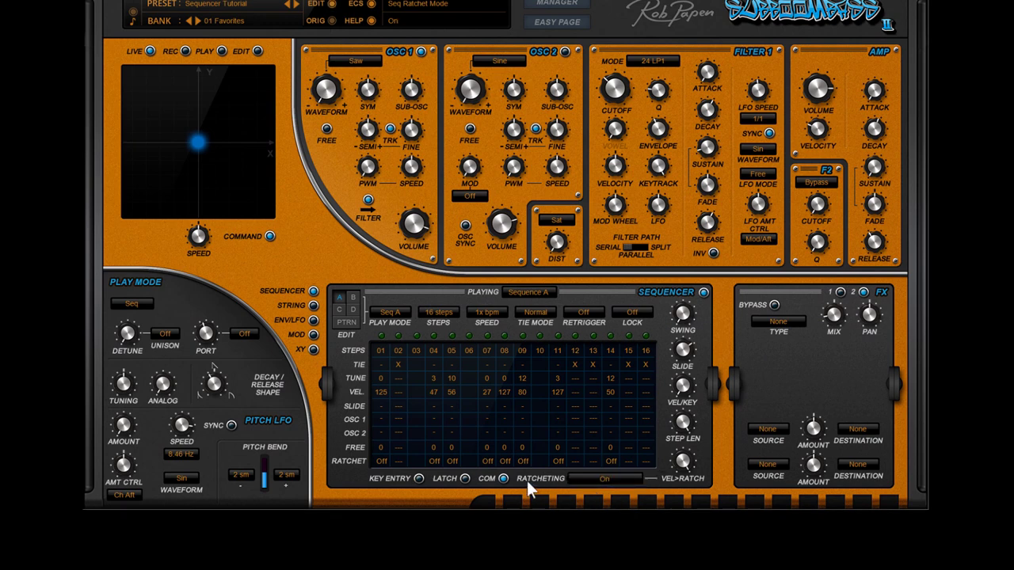
pyautogui.click(489, 462)
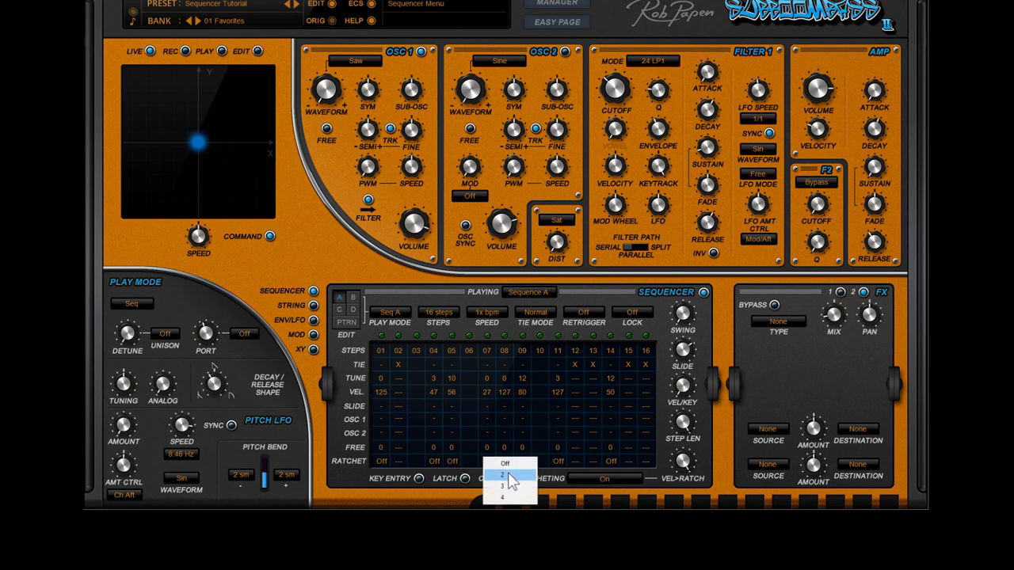
pyautogui.click(509, 475)
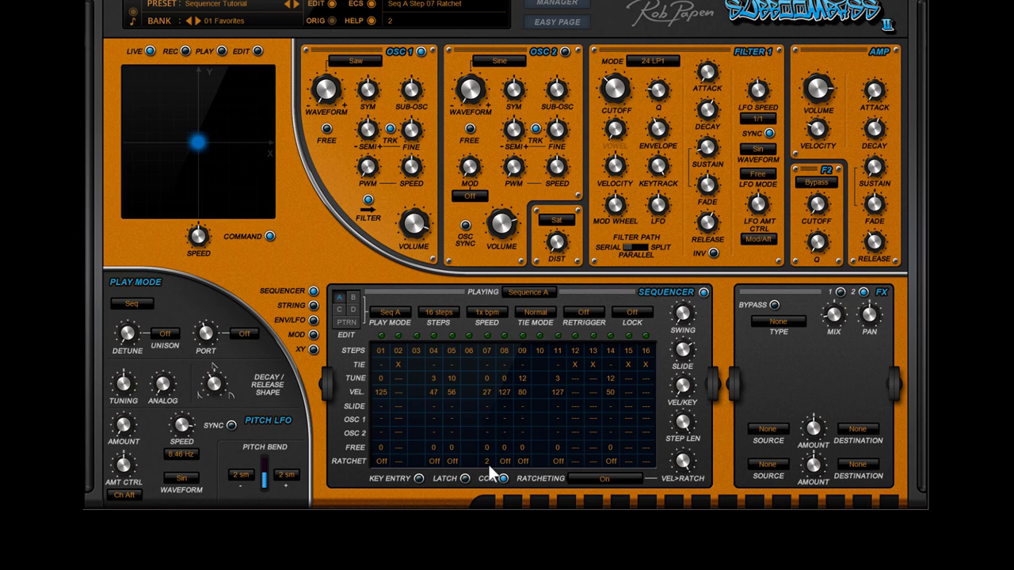
# - Reset the step's ratchet to Off, then set it back to ratchet twice
pyautogui.click(489, 464)
pyautogui.click(491, 469)
pyautogui.click(490, 461)
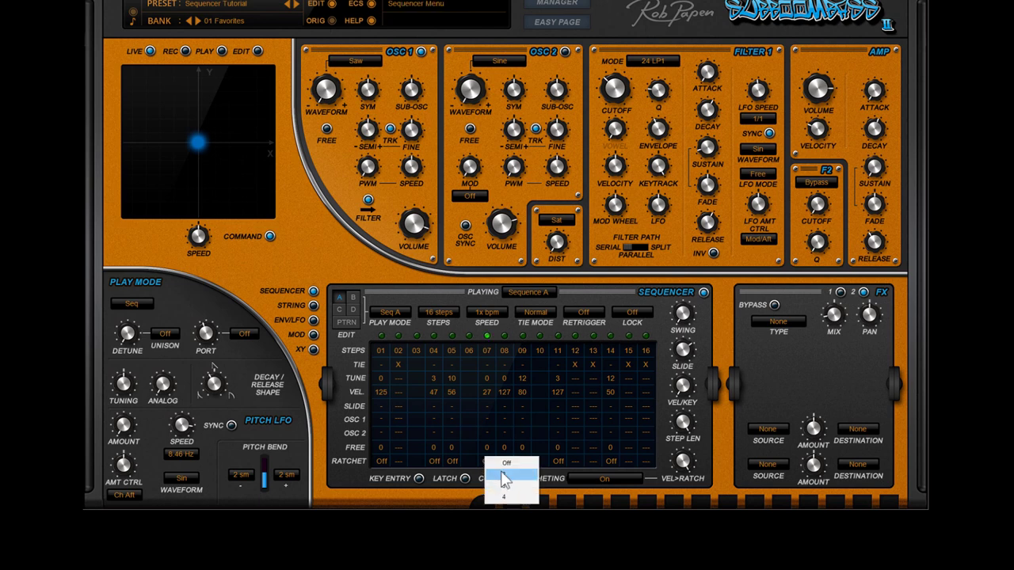
pyautogui.click(504, 476)
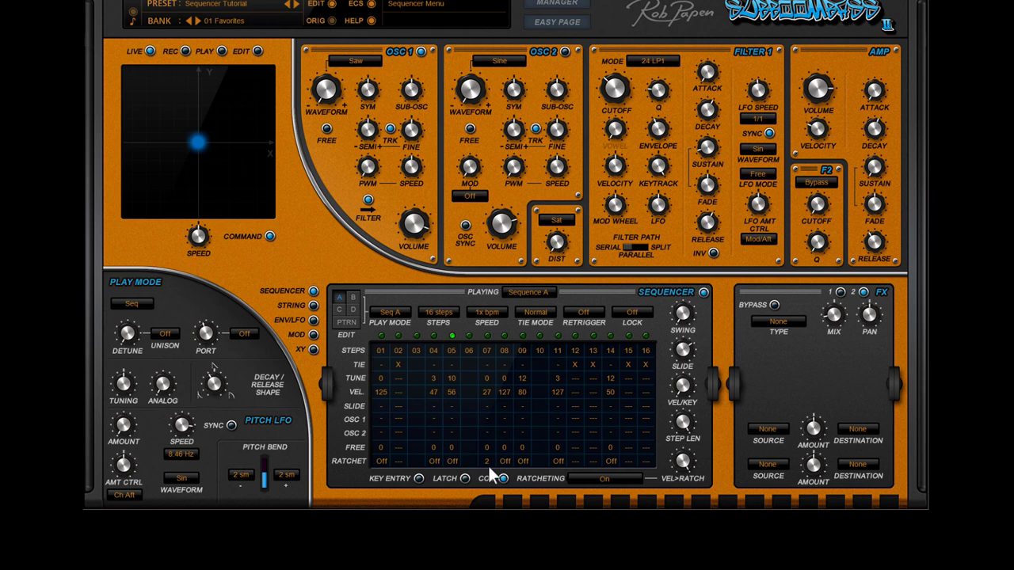
# - Turn ratcheting on again and switch the sequencer to Pattern play mode
pyautogui.click(617, 481)
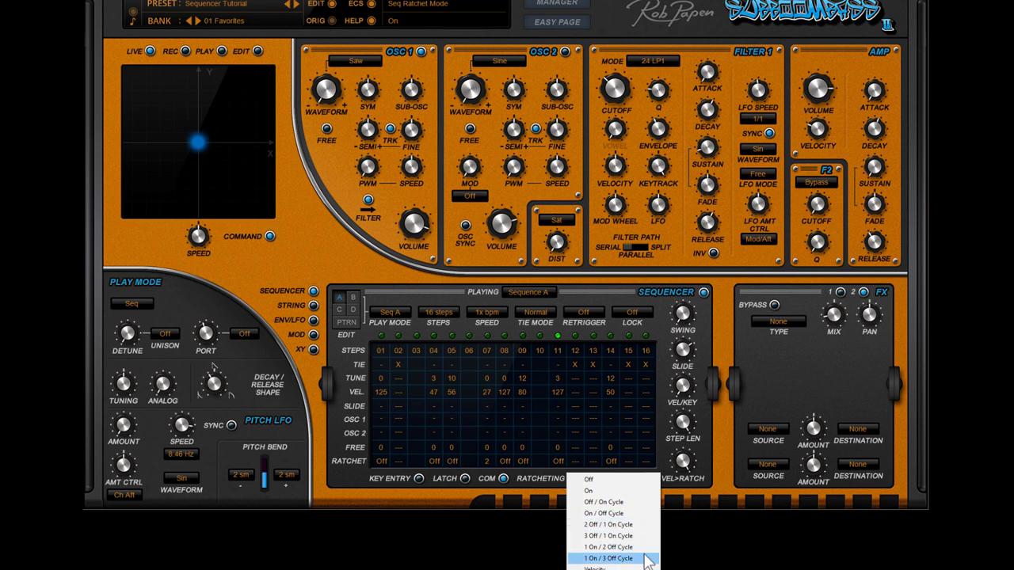
pyautogui.click(619, 491)
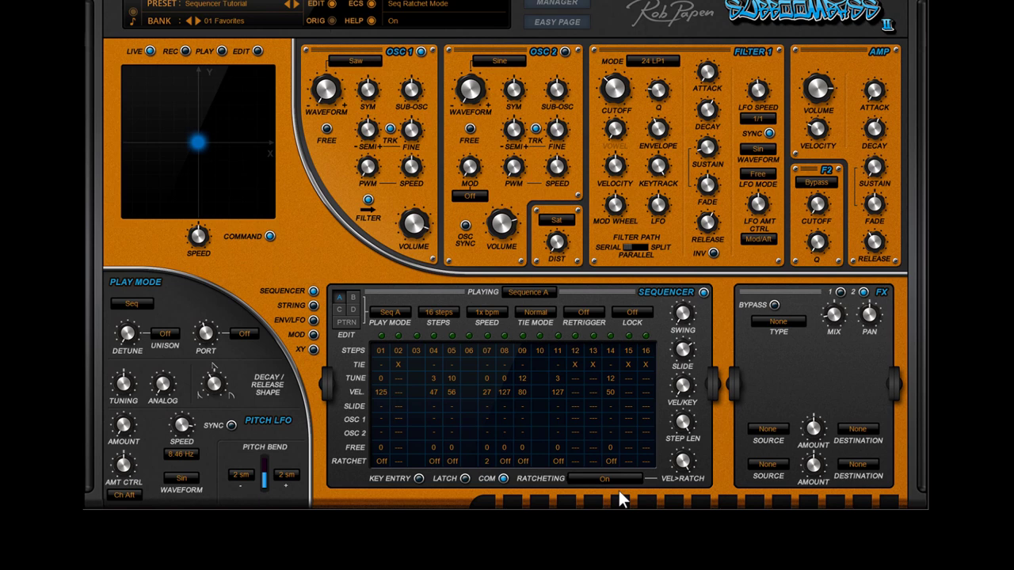
pyautogui.click(380, 311)
pyautogui.click(418, 393)
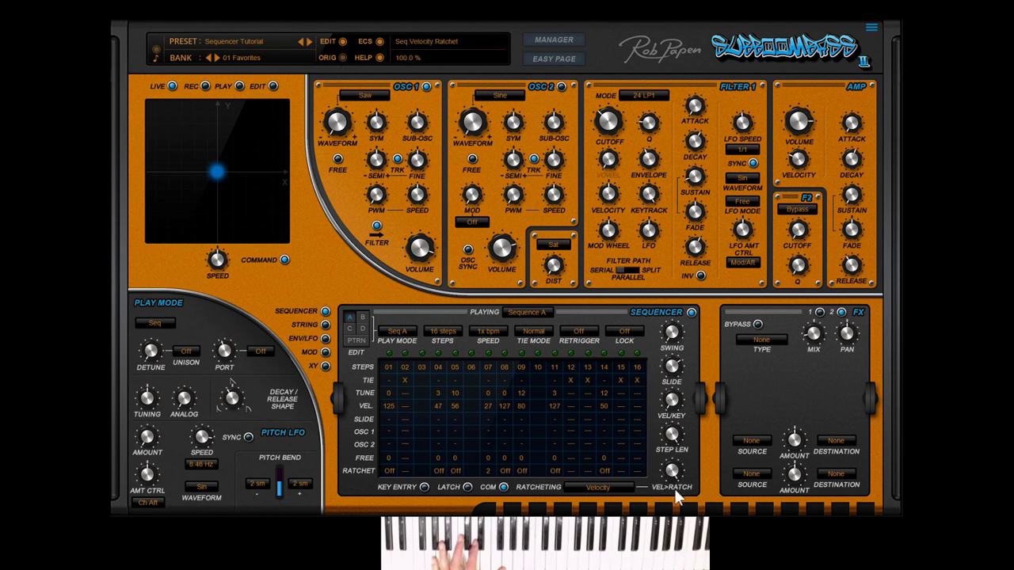
# - Lower the Vel>Ratch amount from 100% so velocity drives ratcheting less strongly
pyautogui.moveTo(674, 489); pyautogui.dragTo(674, 517)
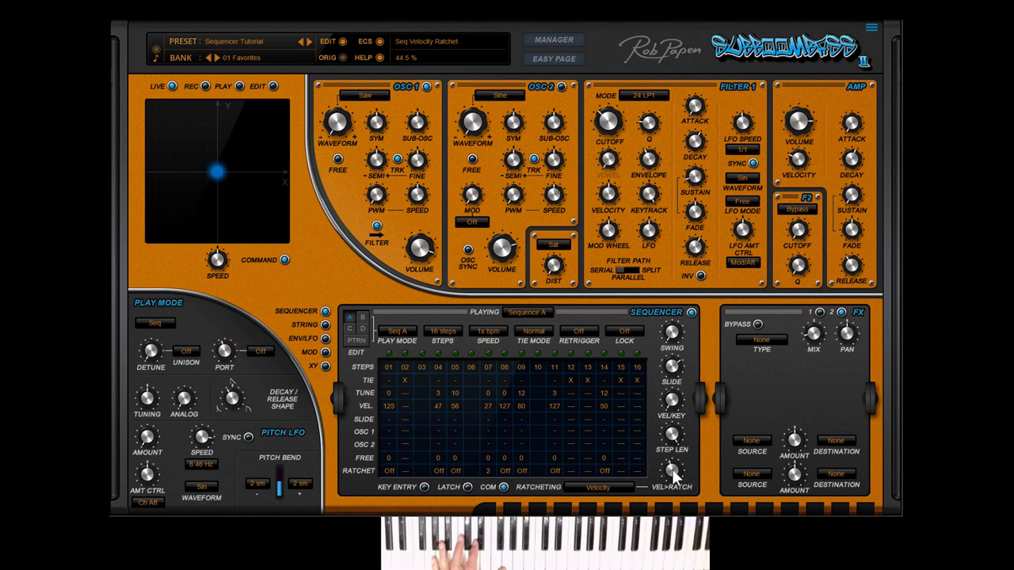
pyautogui.moveTo(672, 428)
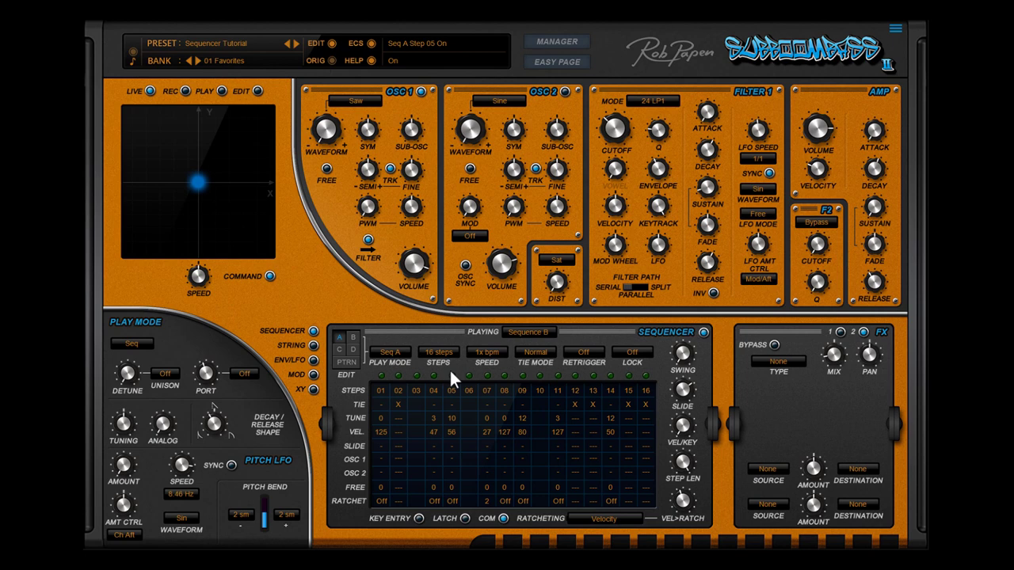
# - Set sequence A to 8 steps, briefly play Seq B, then switch back to Seq A
pyautogui.click(448, 354)
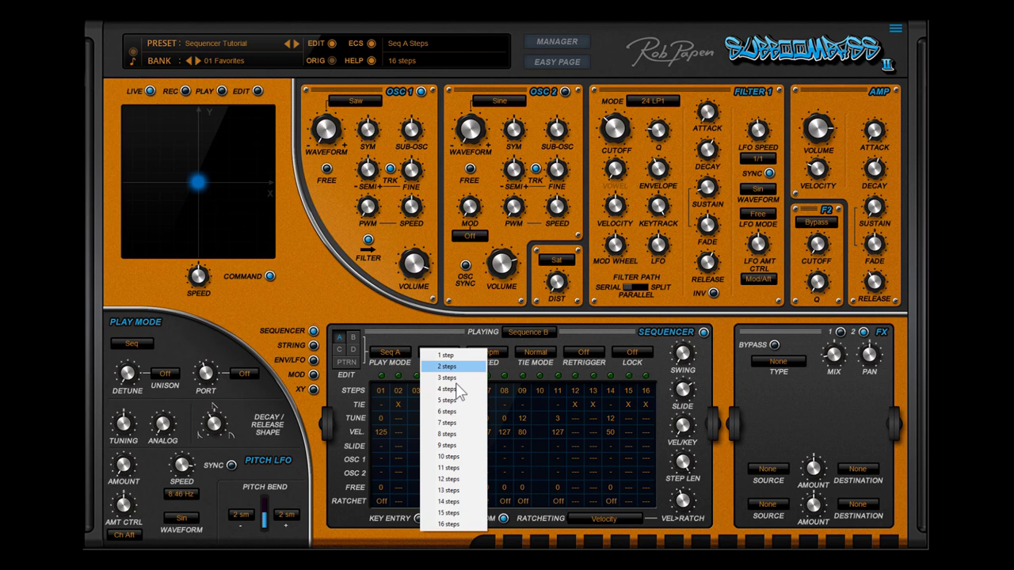
pyautogui.click(454, 436)
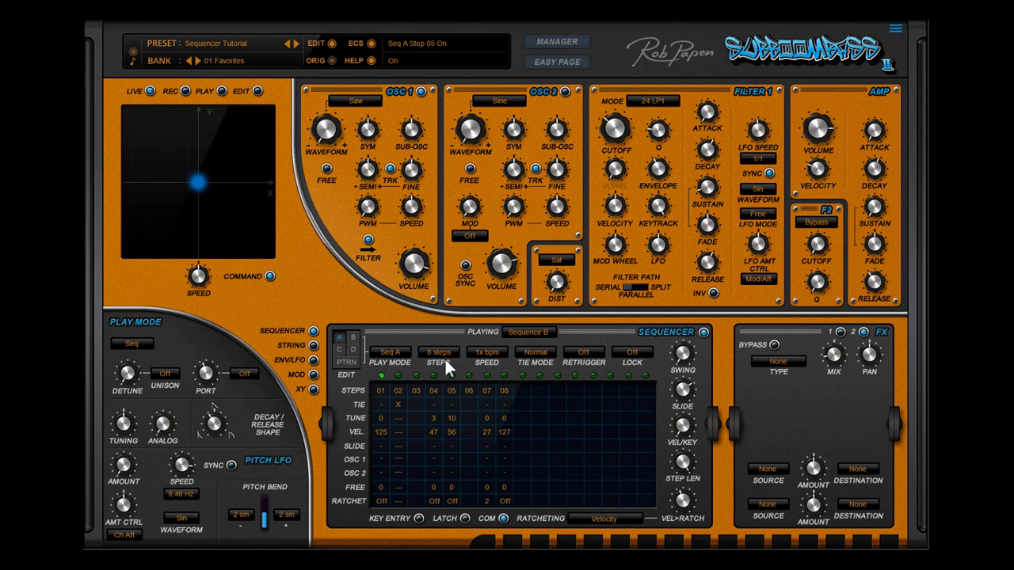
pyautogui.click(396, 353)
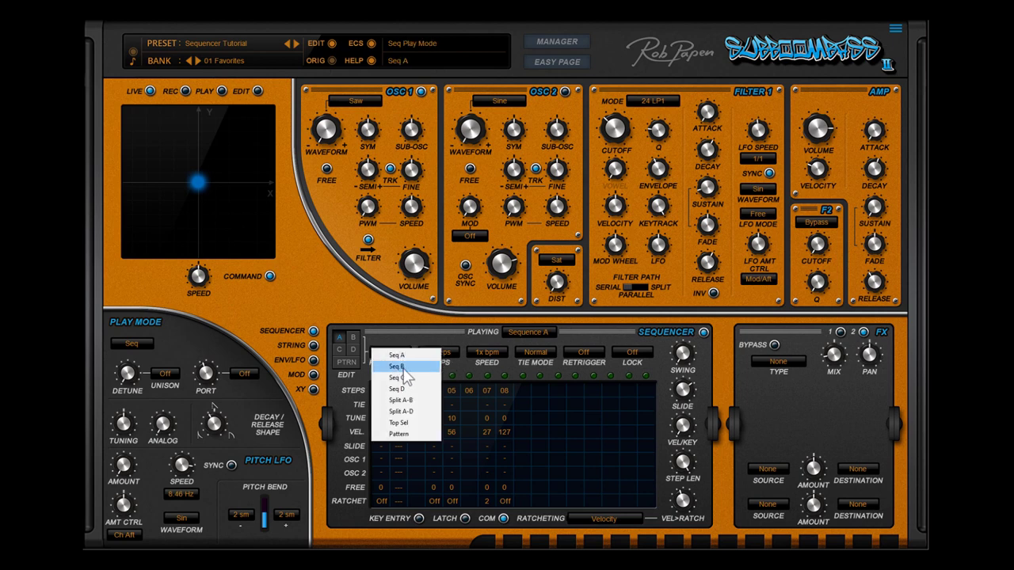
pyautogui.click(405, 369)
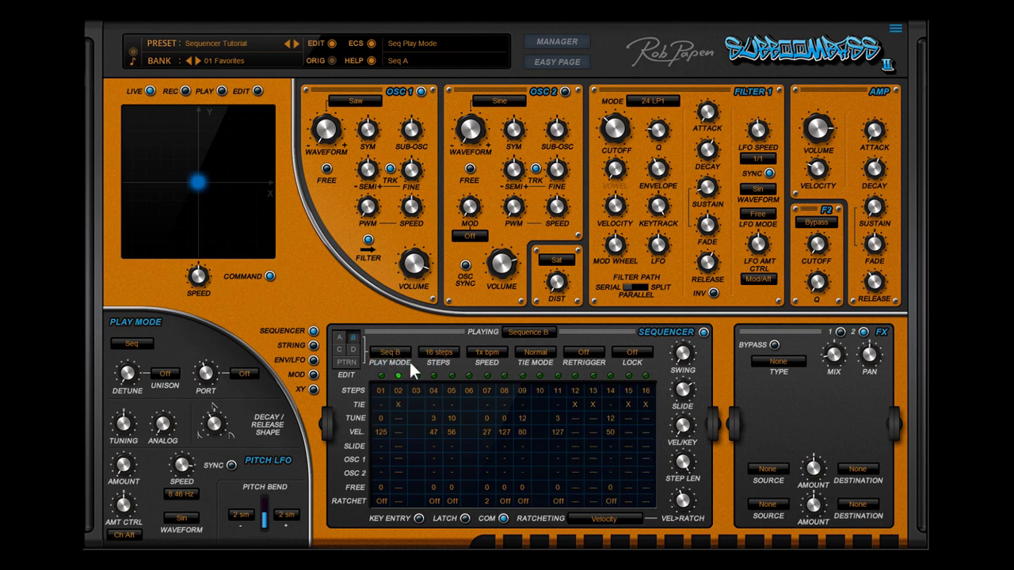
pyautogui.click(400, 350)
pyautogui.click(403, 355)
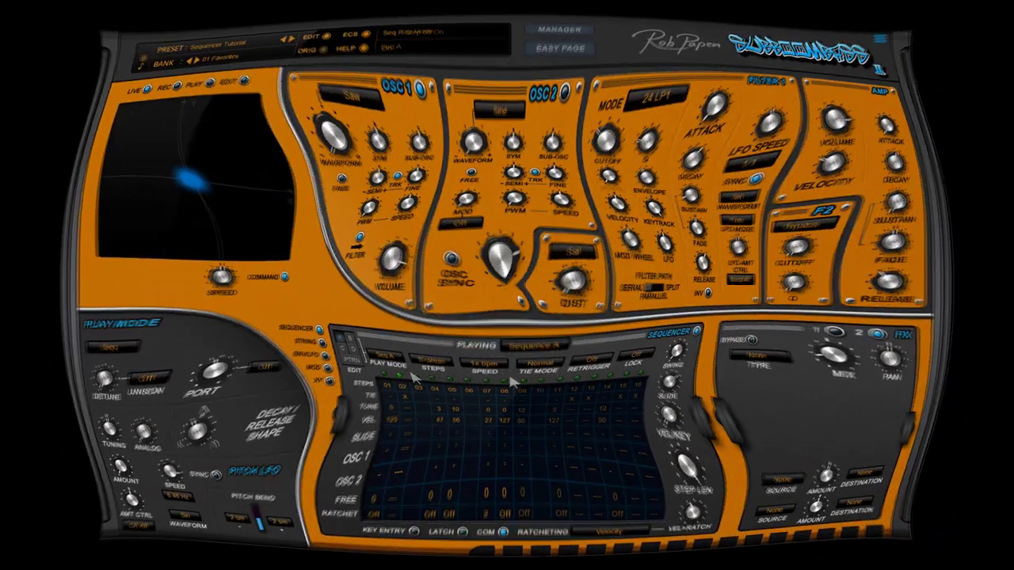
# - Restore 16 steps, try 1/2x bpm speed, then return the speed to 1x bpm
pyautogui.click(508, 369)
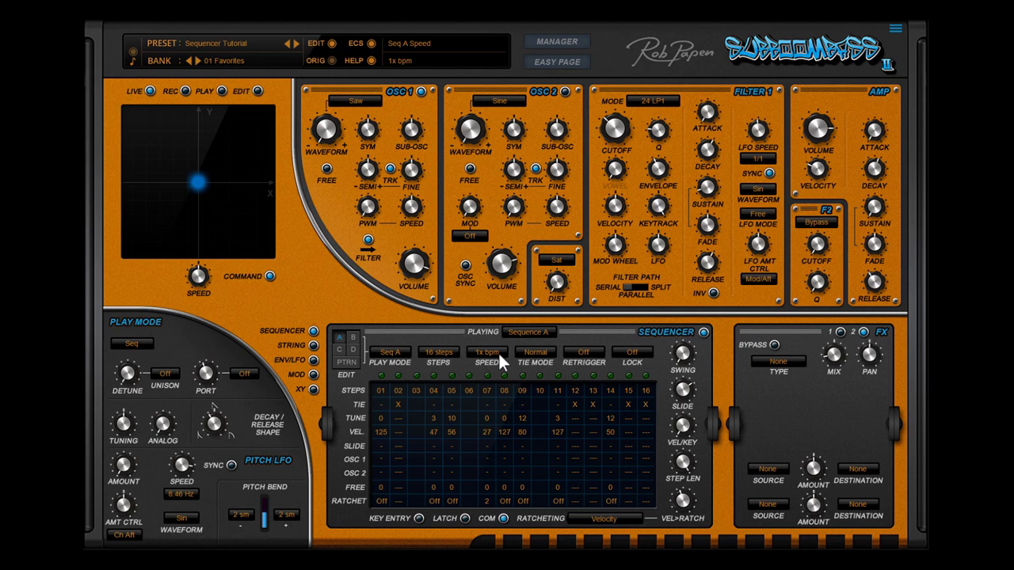
pyautogui.click(498, 351)
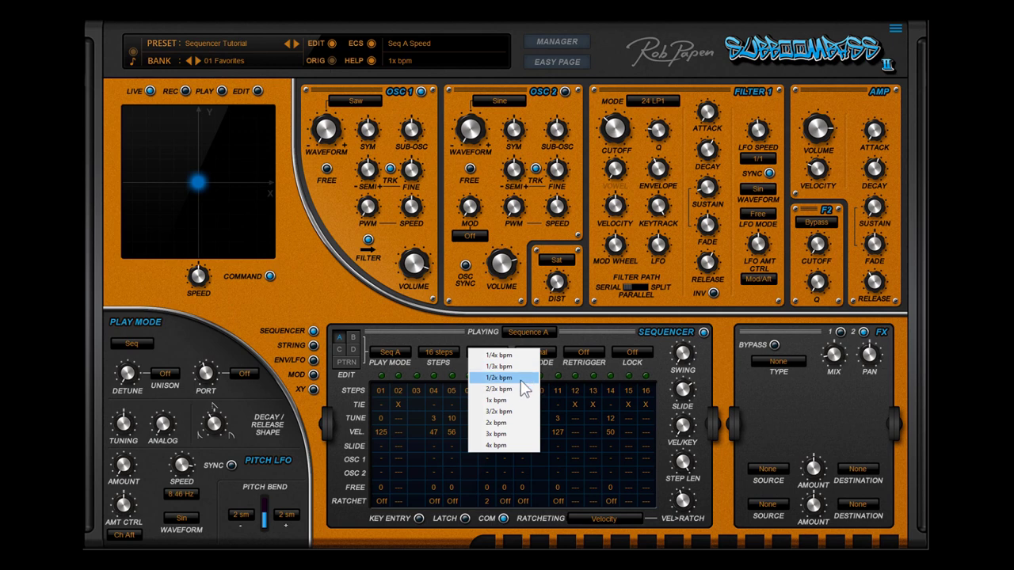
pyautogui.click(520, 379)
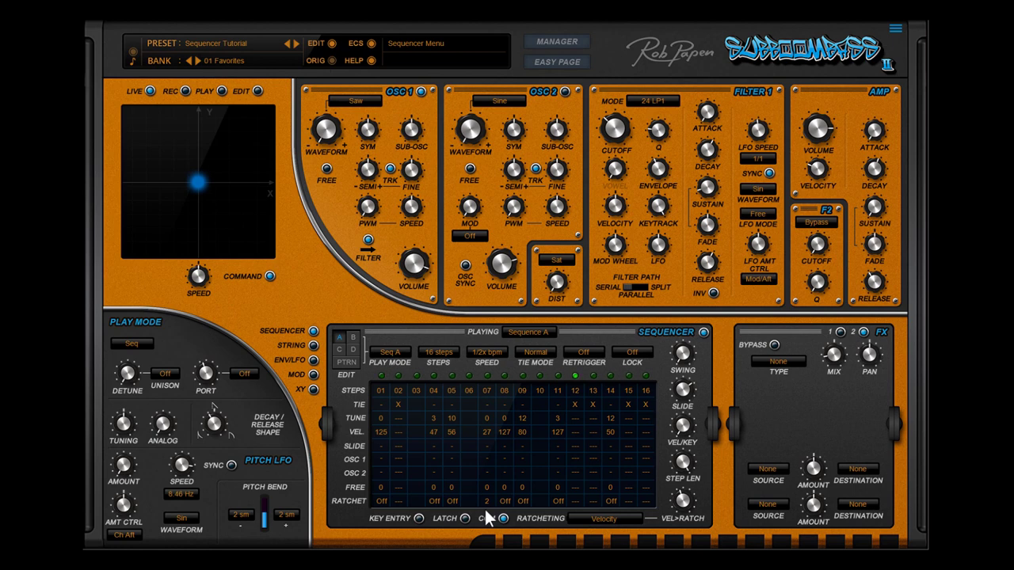
pyautogui.click(494, 352)
pyautogui.click(499, 400)
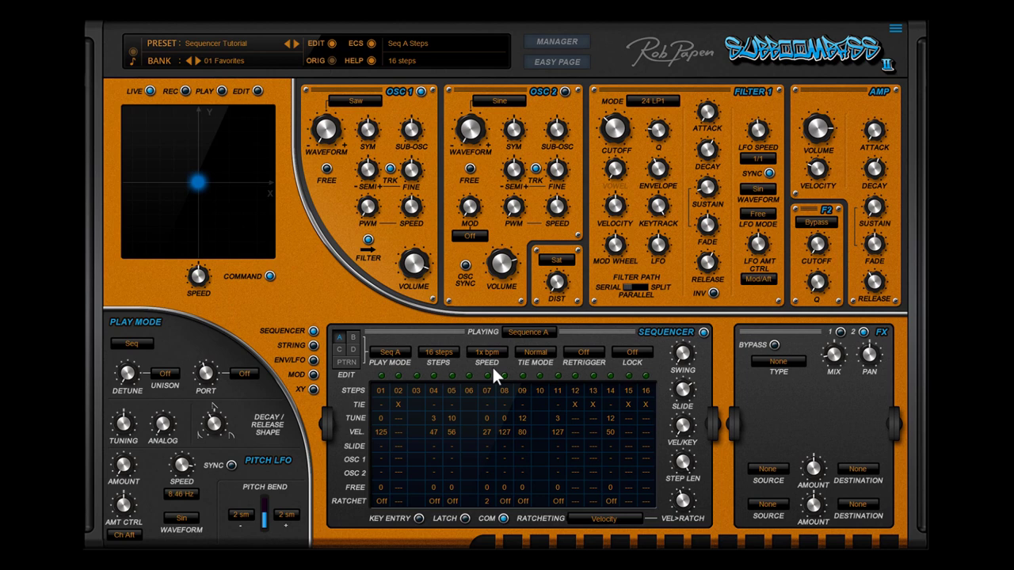
pyautogui.click(391, 356)
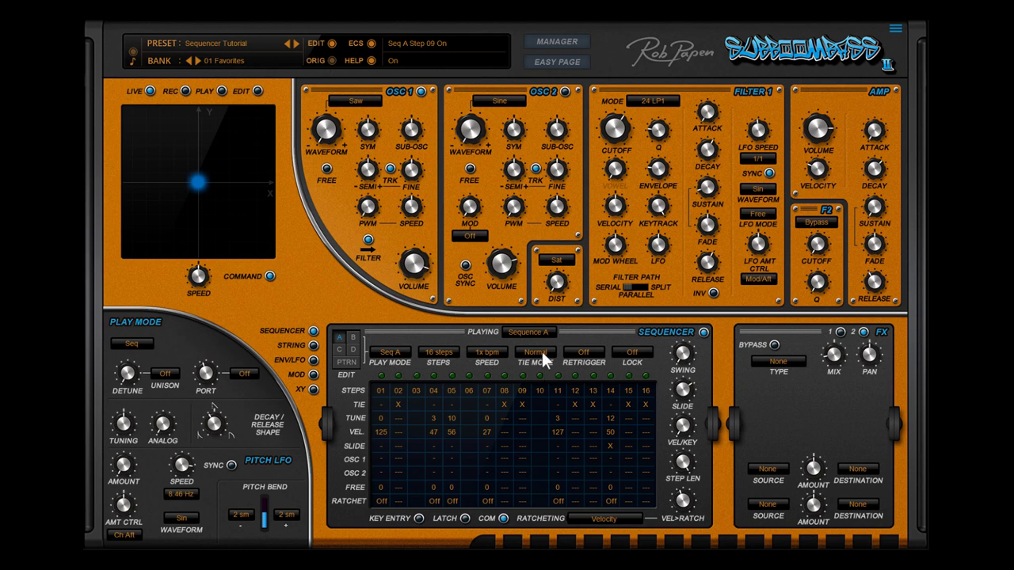
# - Compare tie modes by switching between Special, Normal and Special again
pyautogui.click(547, 356)
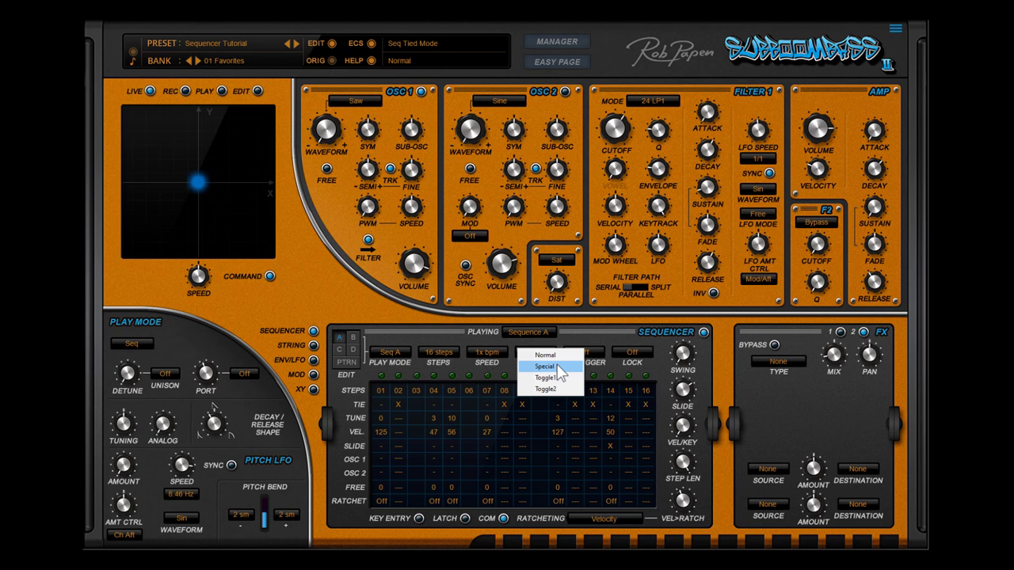
pyautogui.click(558, 369)
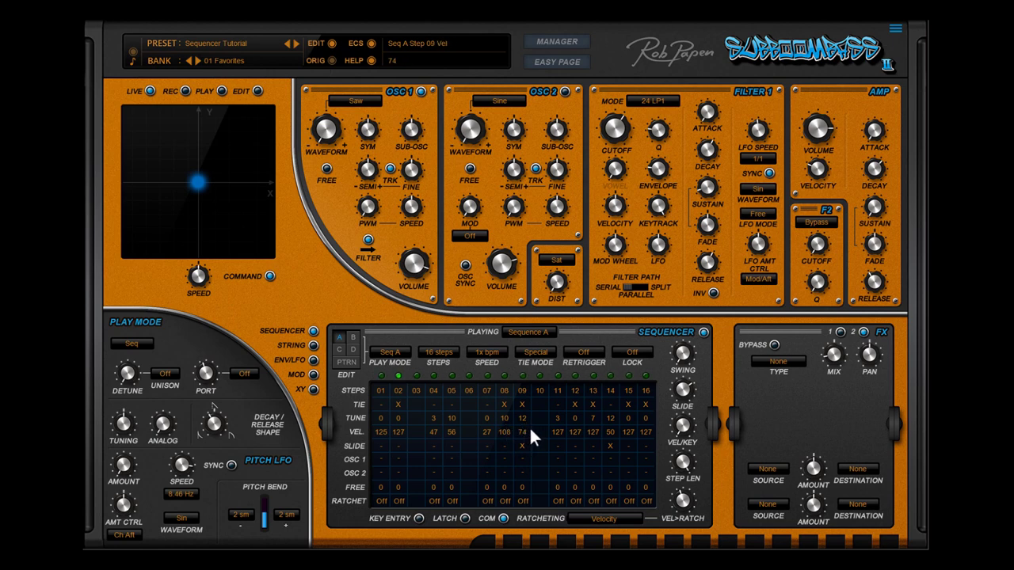
pyautogui.click(546, 350)
pyautogui.click(545, 356)
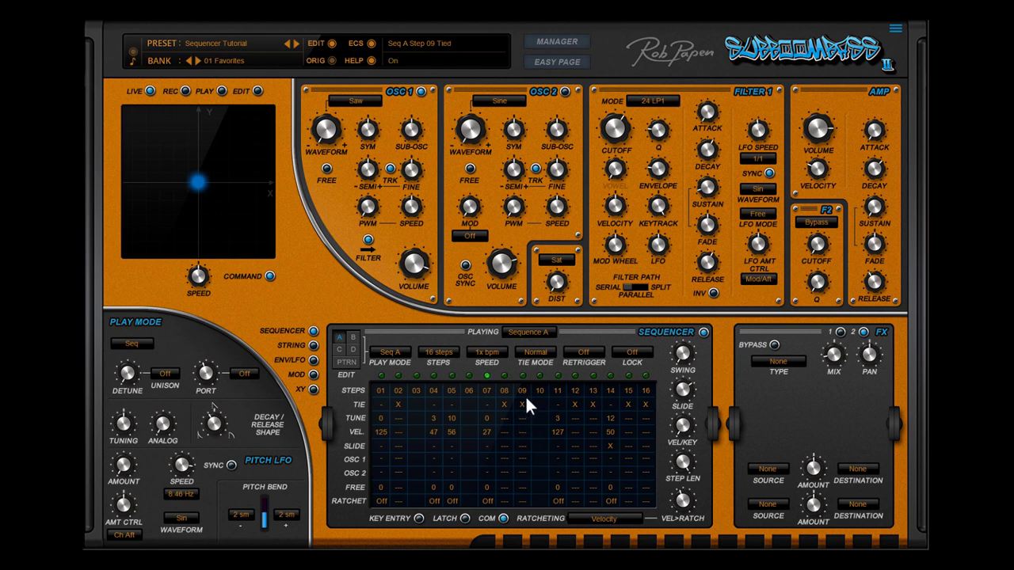
pyautogui.click(541, 352)
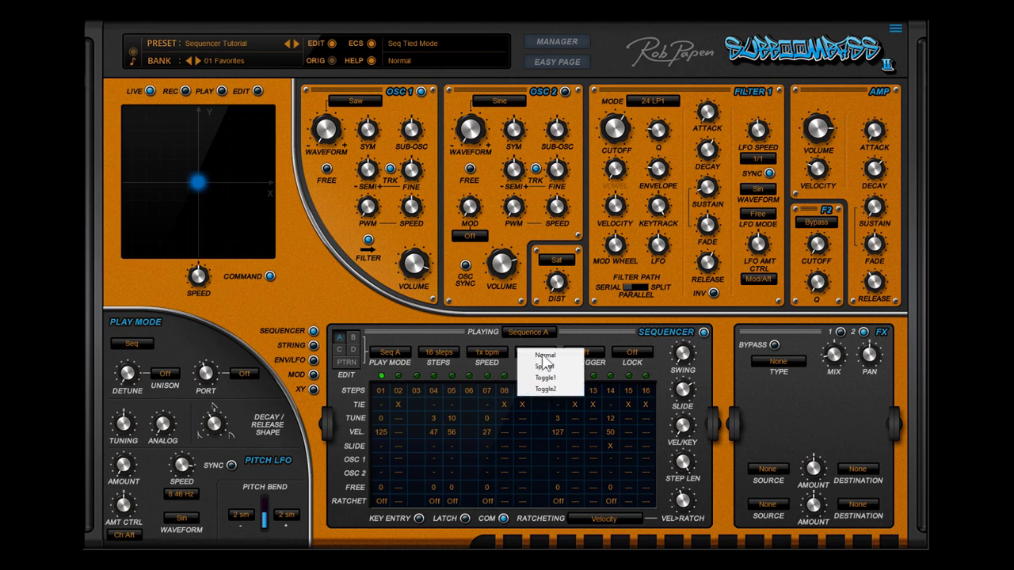
pyautogui.click(544, 365)
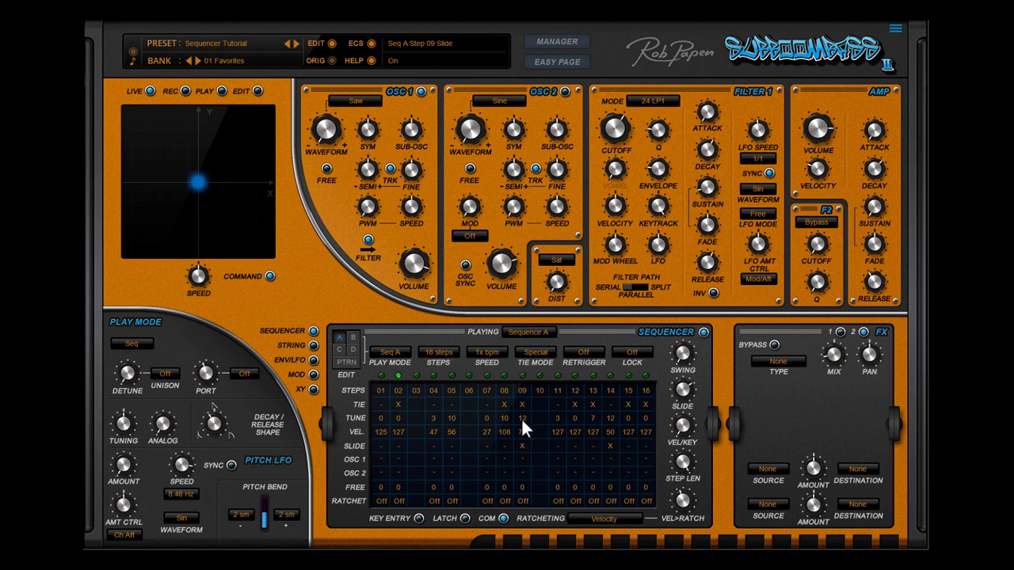
# - Set the tie mode to Toggle1 and bring up the pattern editing view
pyautogui.click(544, 351)
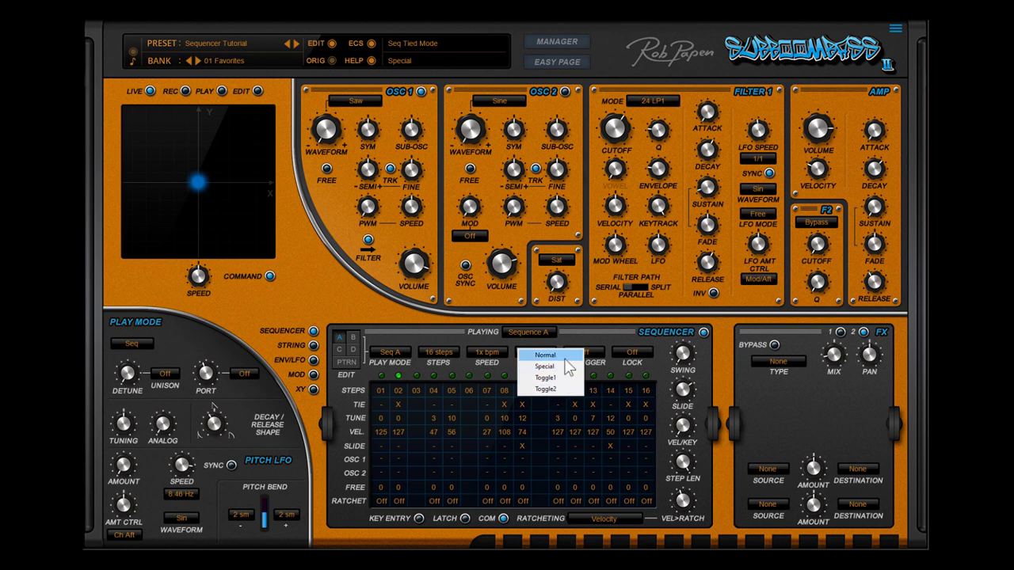
pyautogui.click(567, 379)
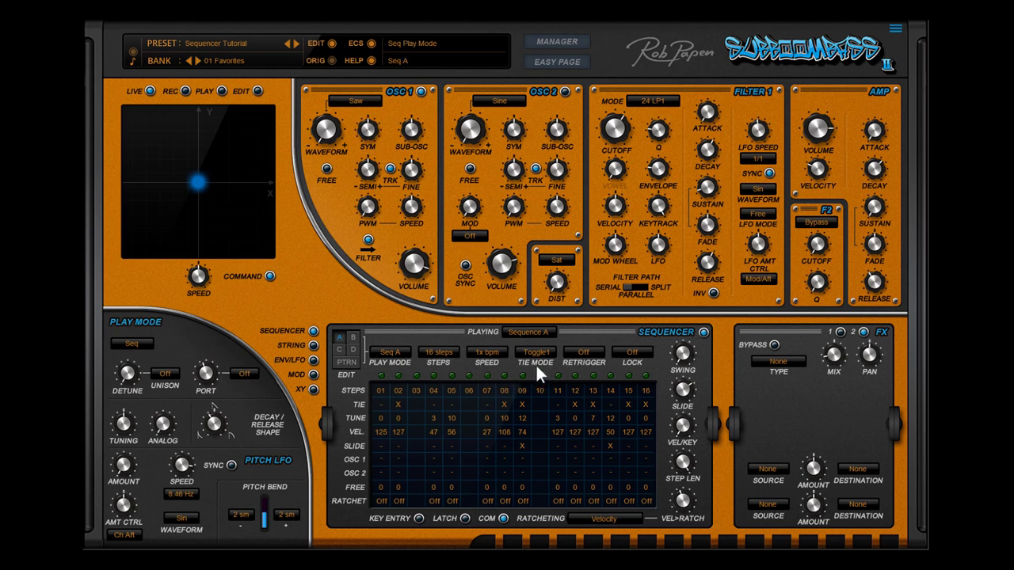
pyautogui.click(347, 363)
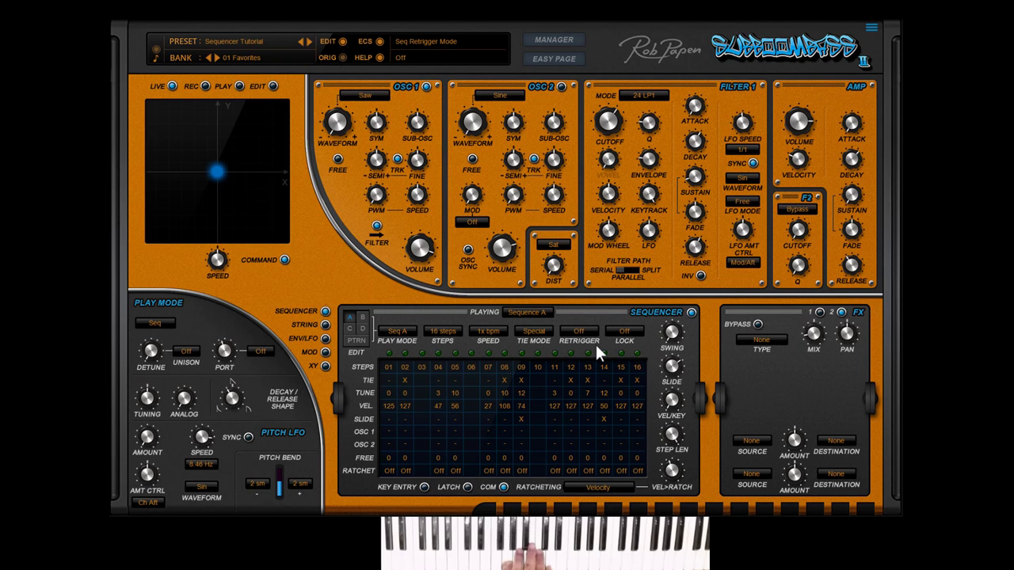
# - Open sequence A's Retrigger choices to turn retrigger on
pyautogui.click(582, 331)
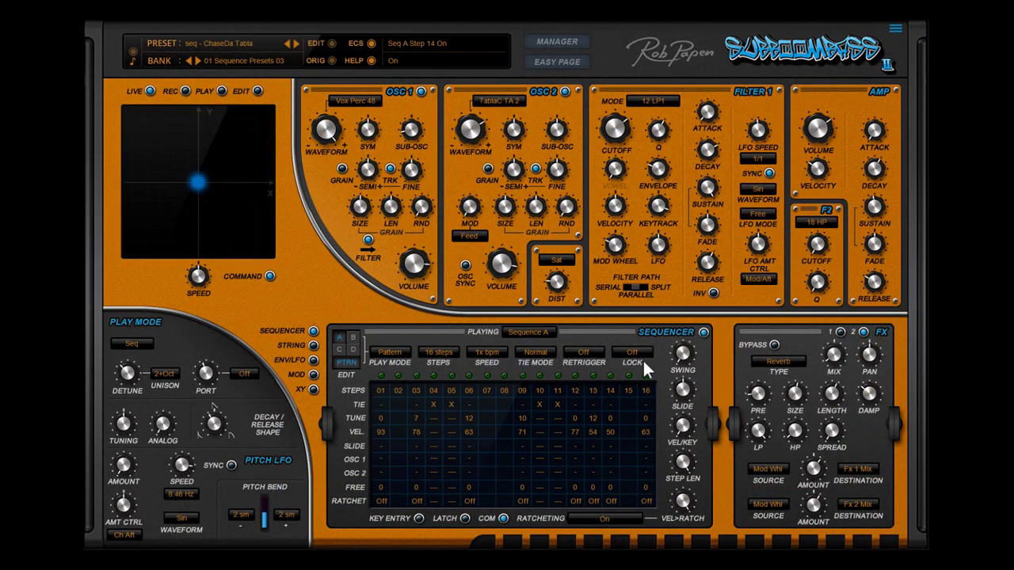
# - Turn the sequencer lock on and load the Grainy Tabla 1 preset
pyautogui.click(641, 350)
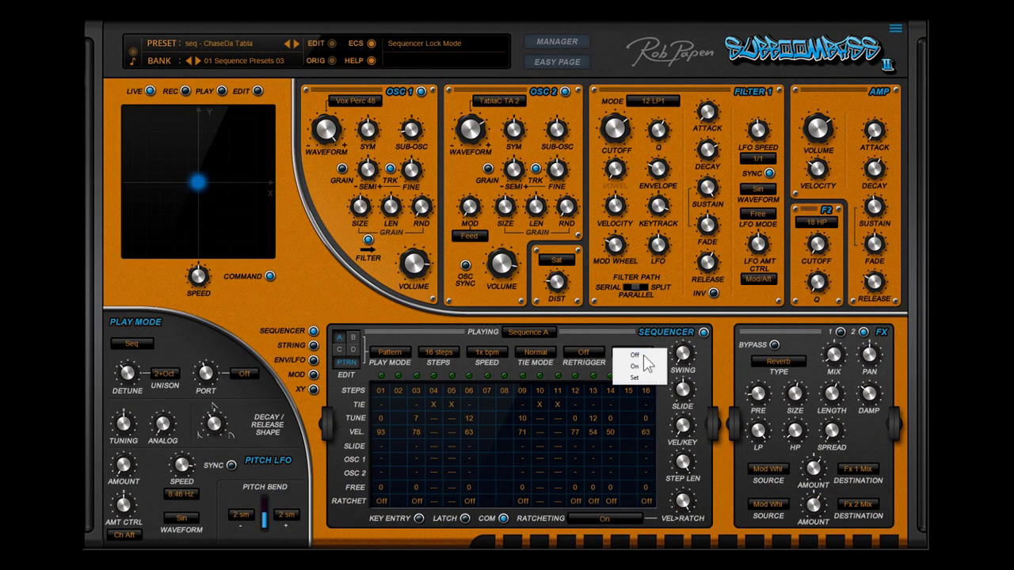
pyautogui.click(647, 368)
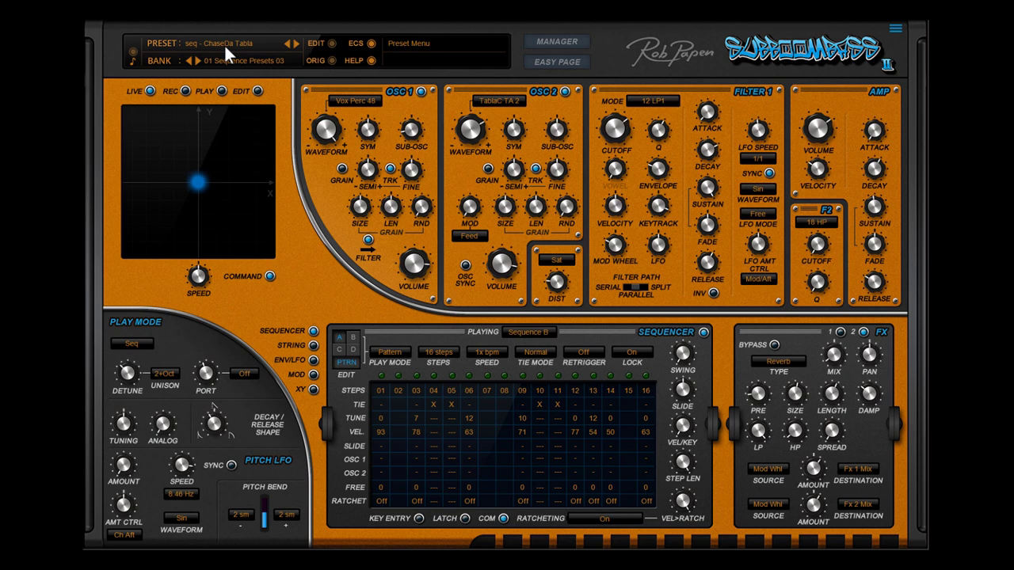
pyautogui.click(294, 43)
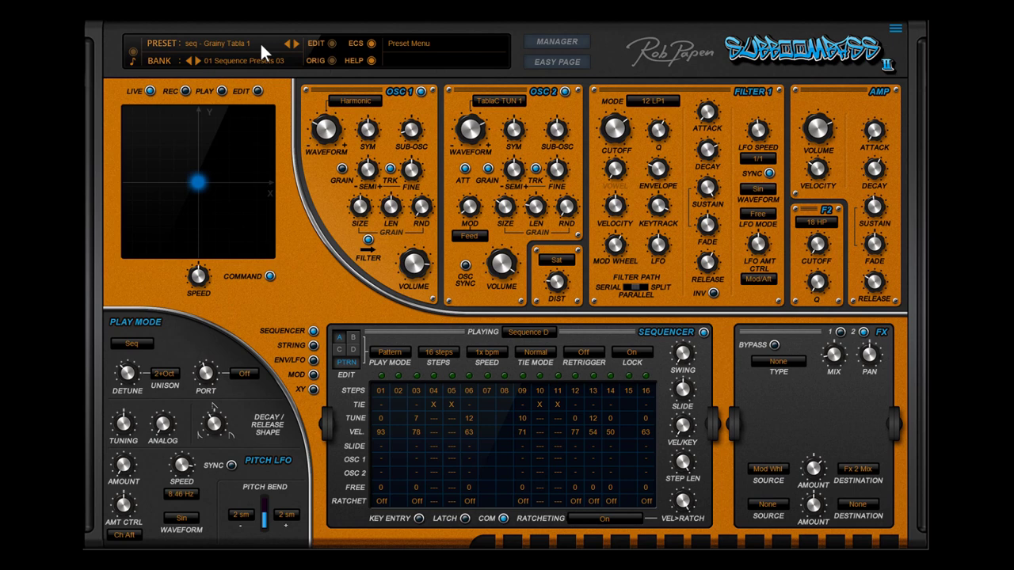
# - Choose Set for the sequencer lock and bring up the preset menu
pyautogui.click(634, 353)
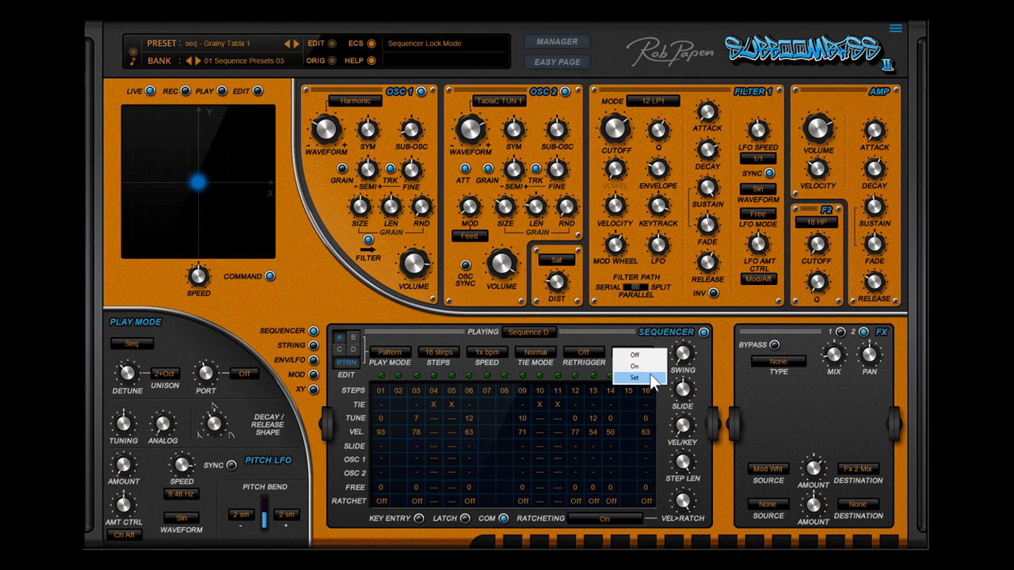
pyautogui.click(650, 377)
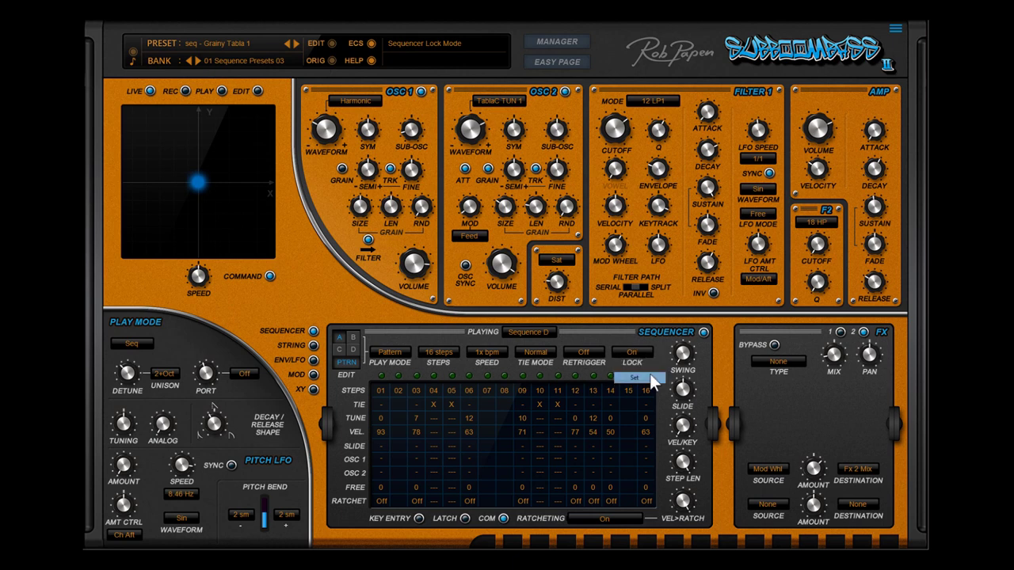
pyautogui.click(215, 42)
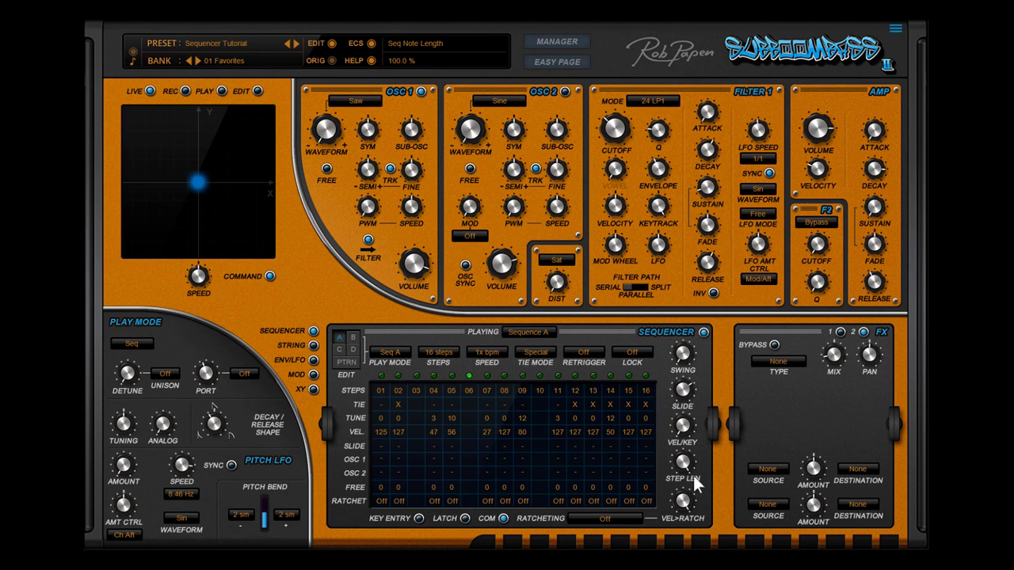
# - Set the sequencer STEP LEN to 88.5% and reduce the AMP Decay to 2.2 seconds
pyautogui.moveTo(697, 485)
pyautogui.mouseDown()
pyautogui.moveTo(686, 470)
pyautogui.moveTo(694, 484)
pyautogui.mouseUp()
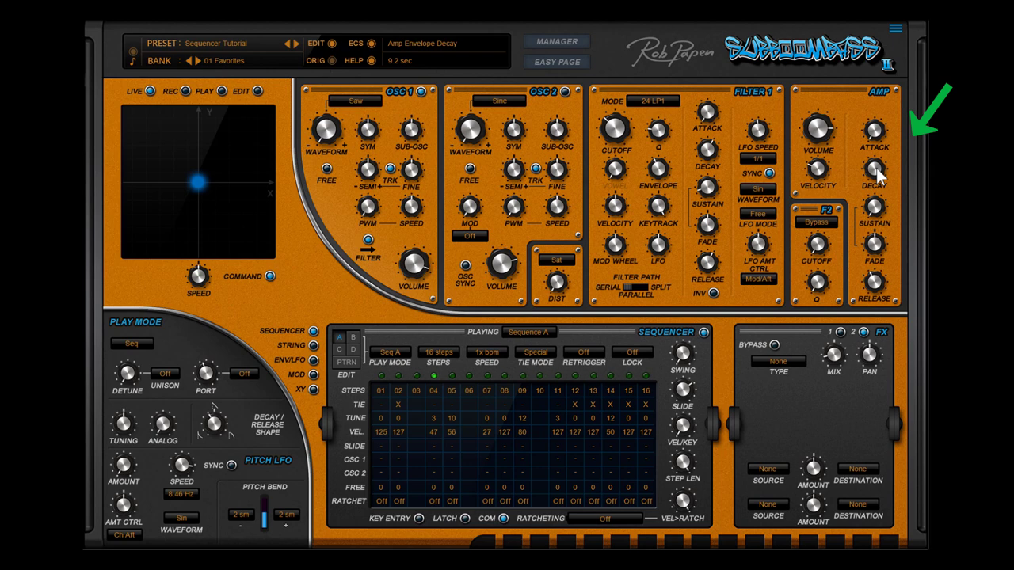
pyautogui.moveTo(880, 179); pyautogui.dragTo(902, 143)
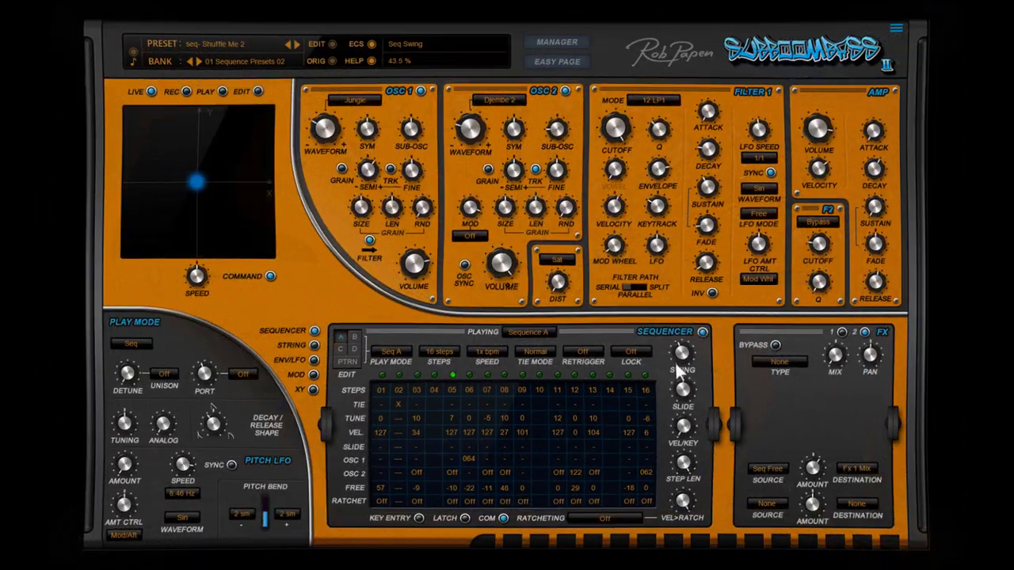
# - Turn the SWING knob on seq- Shuffle Me 2 up until it reads 57.0 %
pyautogui.moveTo(685, 354)
pyautogui.mouseDown()
pyautogui.moveTo(696, 385)
pyautogui.moveTo(693, 346)
pyautogui.moveTo(702, 415)
pyautogui.moveTo(685, 361)
pyautogui.mouseUp()
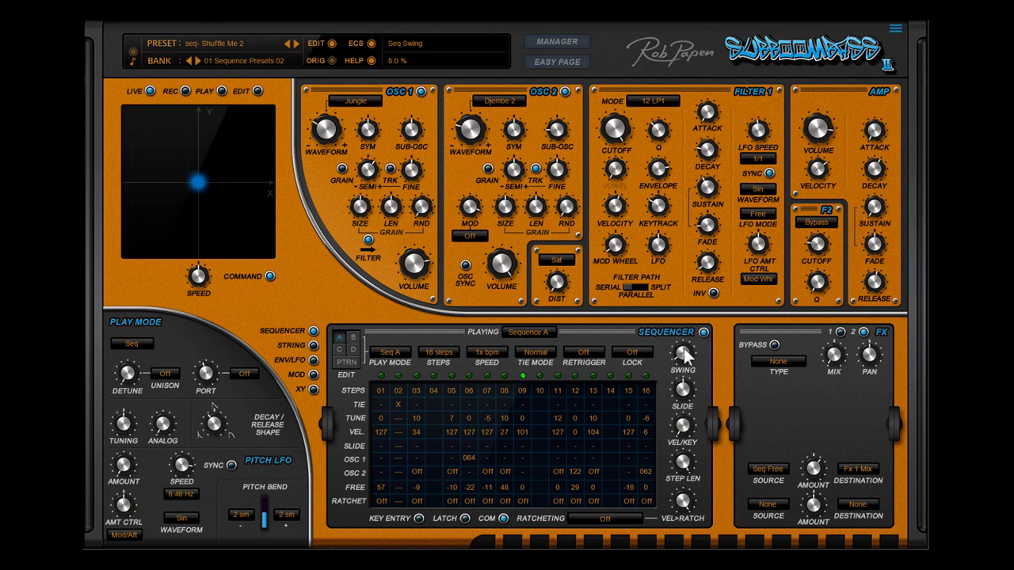
pyautogui.moveTo(688, 358); pyautogui.dragTo(687, 306)
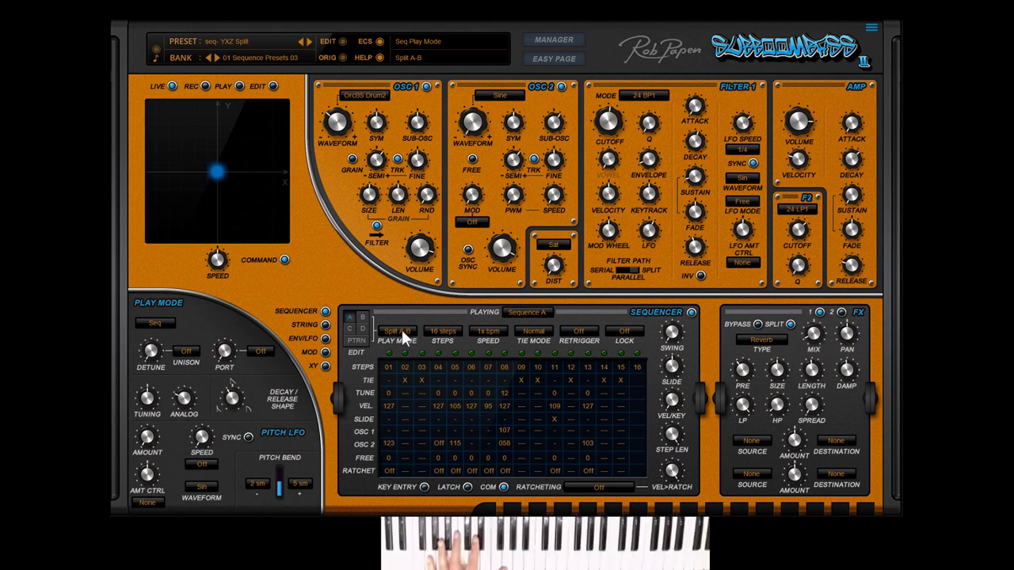
# - Set the YXZ Split preset's PLAY MODE to Split A-B
pyautogui.click(402, 330)
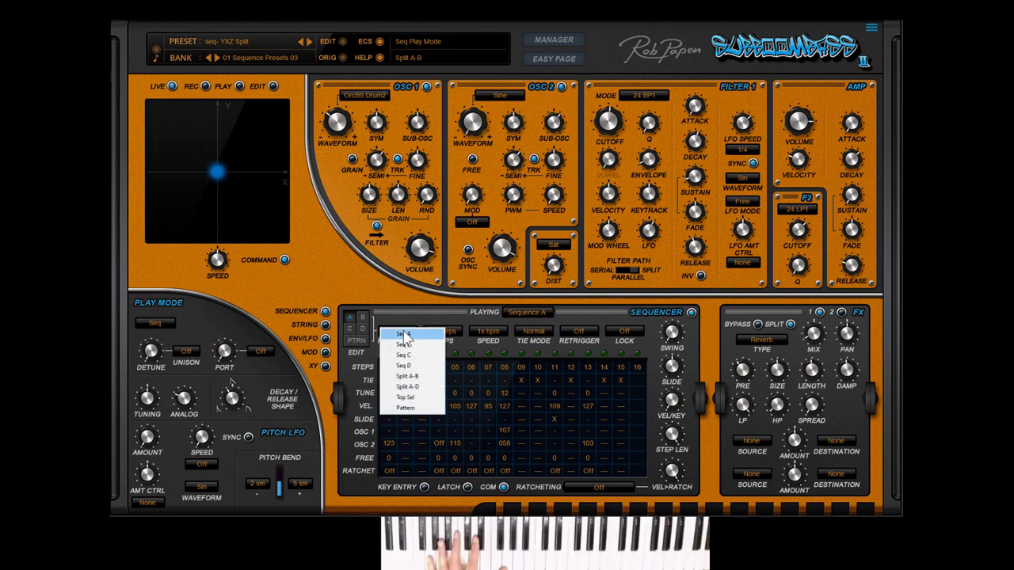
pyautogui.click(432, 378)
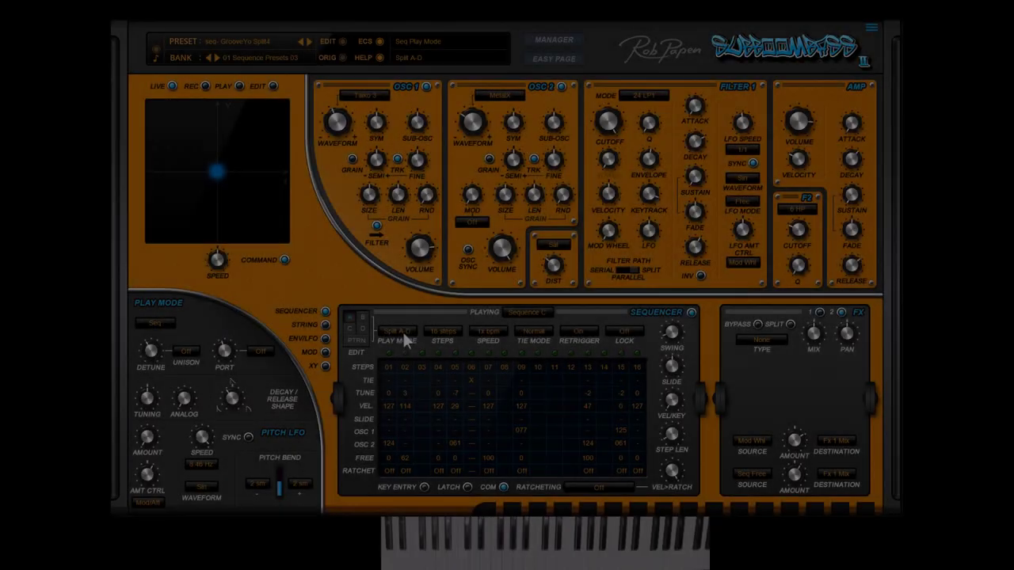
# - Set the GrooveYo Split4 sequencer's PLAY MODE to Split A-D
pyautogui.click(404, 335)
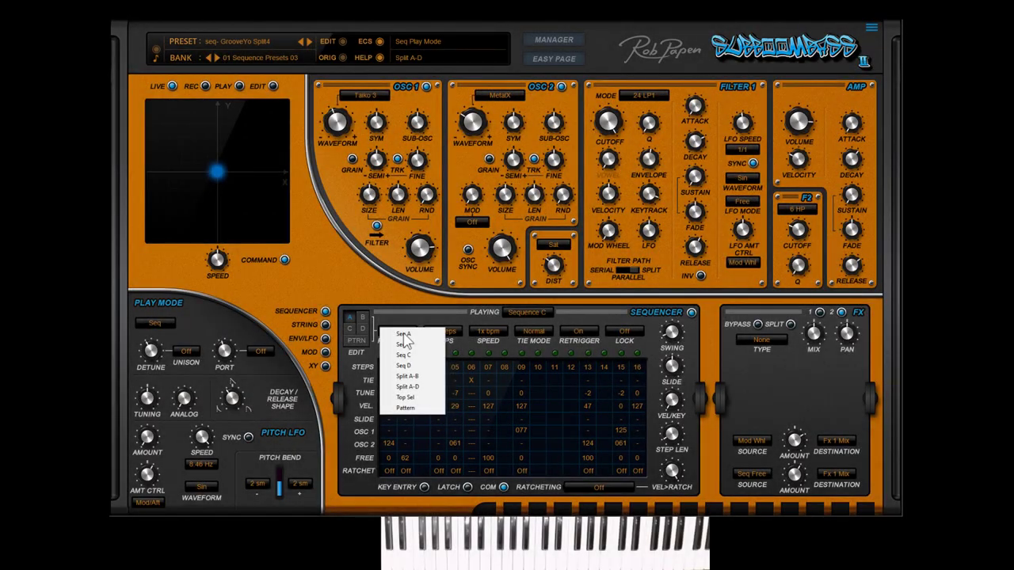
pyautogui.click(441, 388)
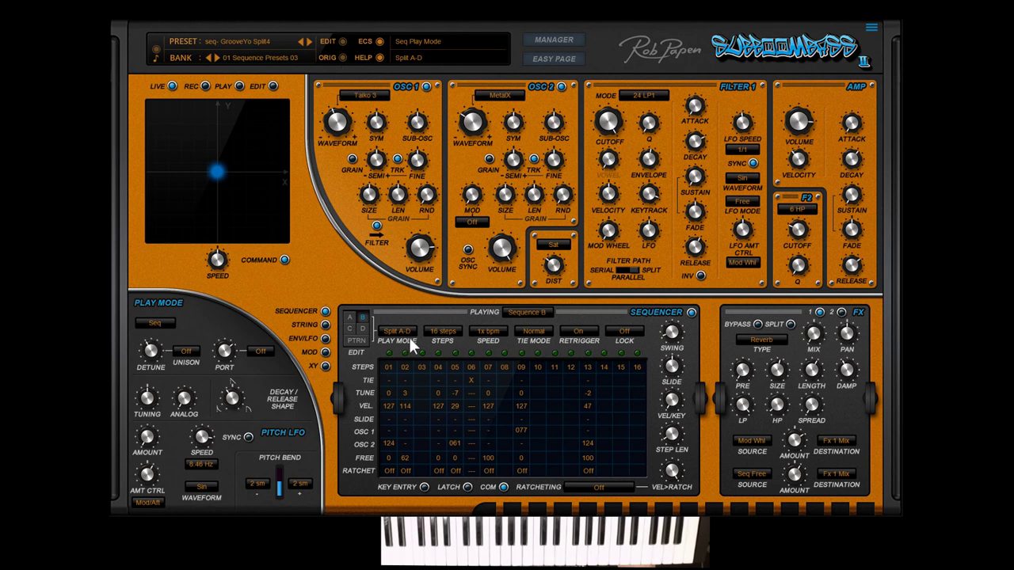
# - Set the sequencer PLAY MODE to Top Sel
pyautogui.click(406, 331)
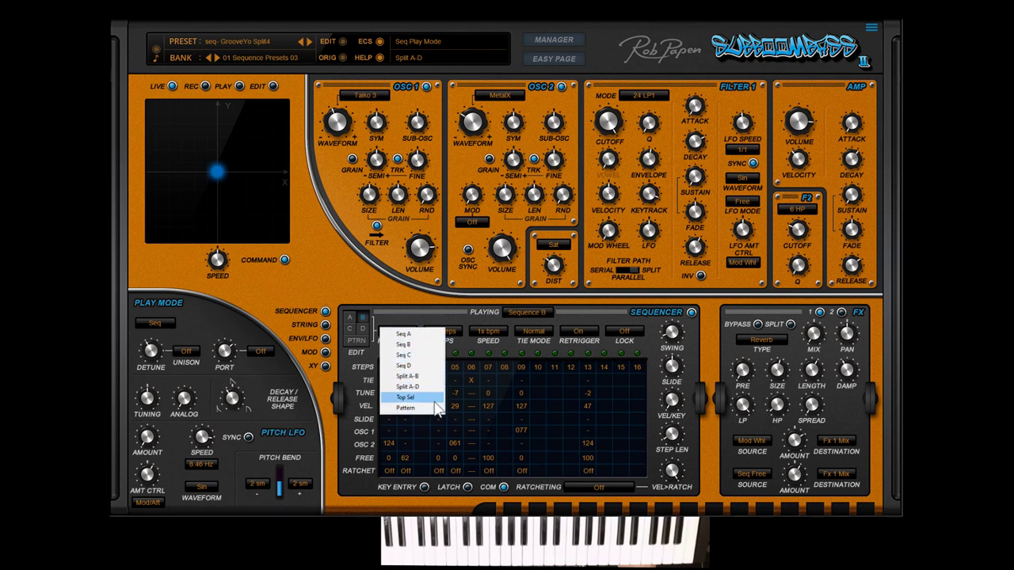
pyautogui.click(434, 400)
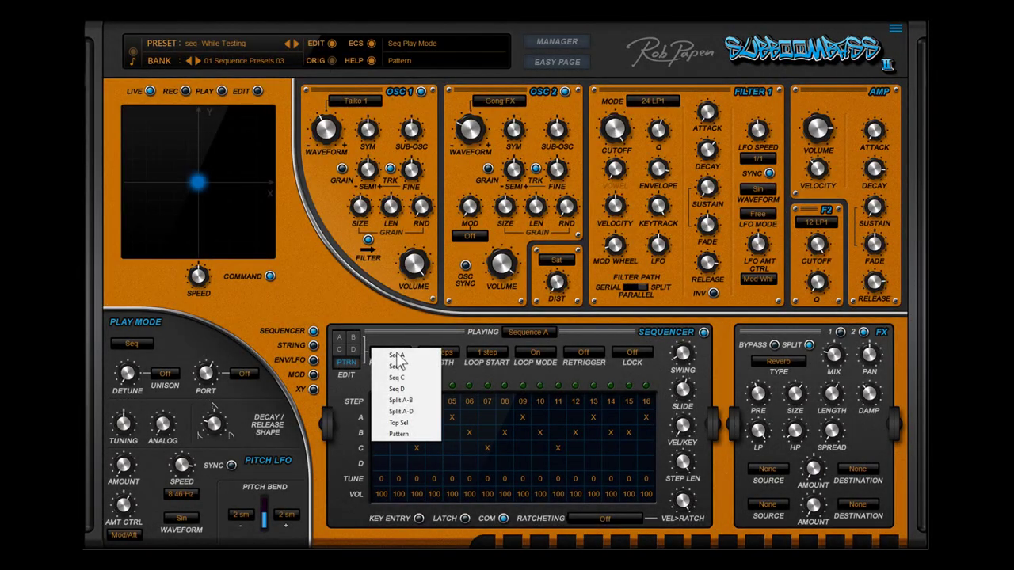
# - Switch to Pattern play mode with length 16 steps, loop mode On and loop start 1
pyautogui.click(416, 434)
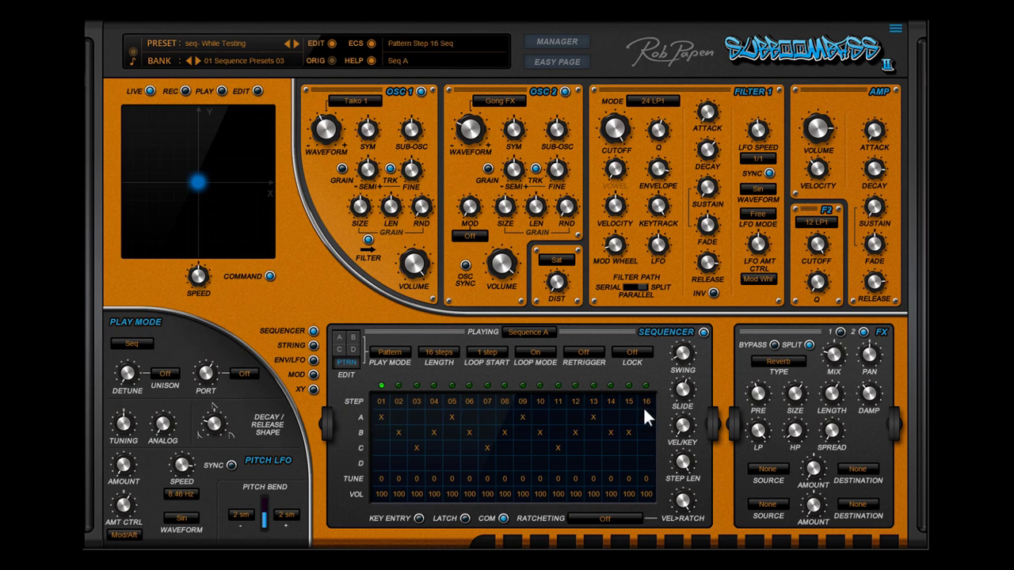
pyautogui.click(448, 353)
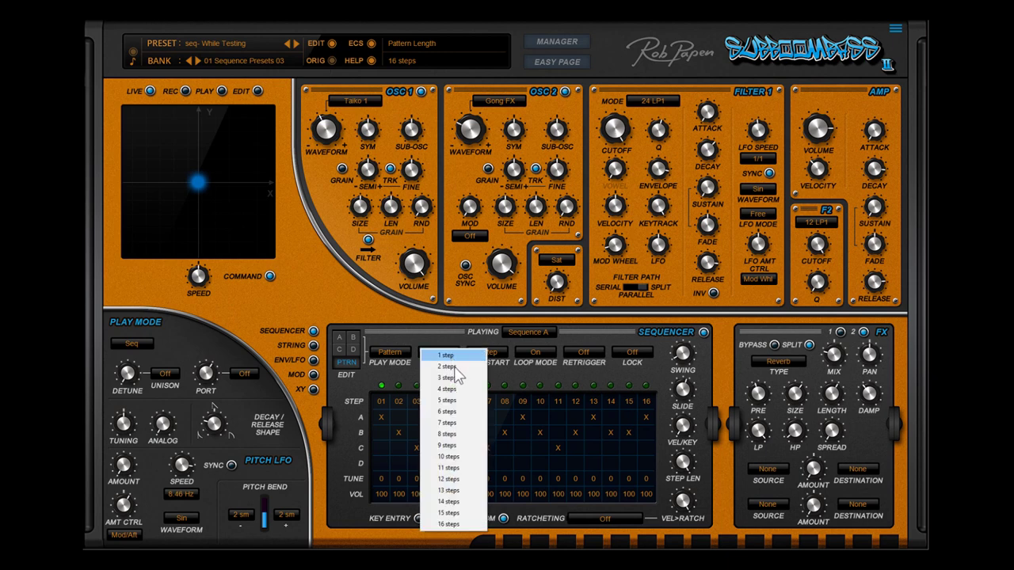
pyautogui.click(448, 524)
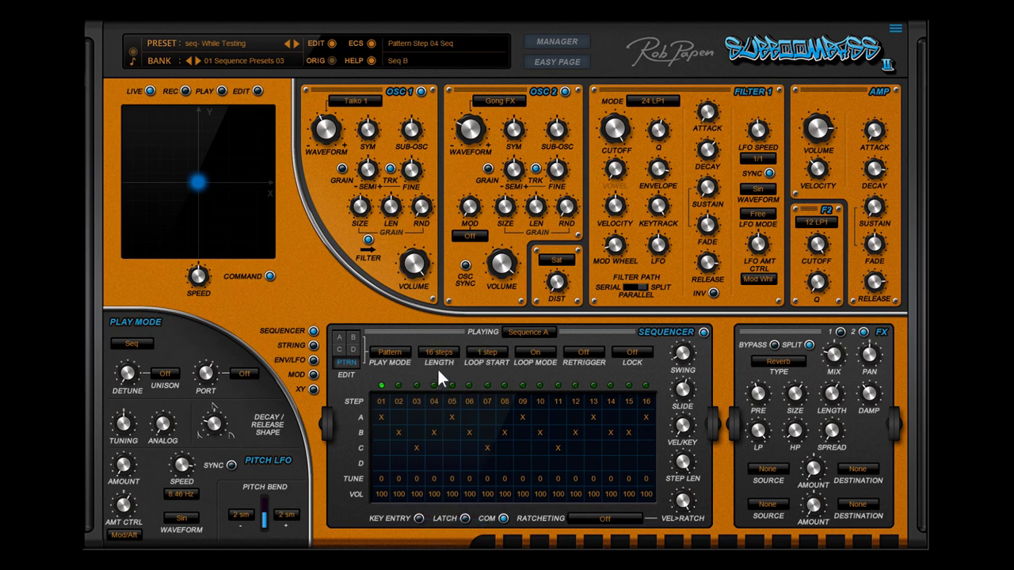
pyautogui.click(546, 352)
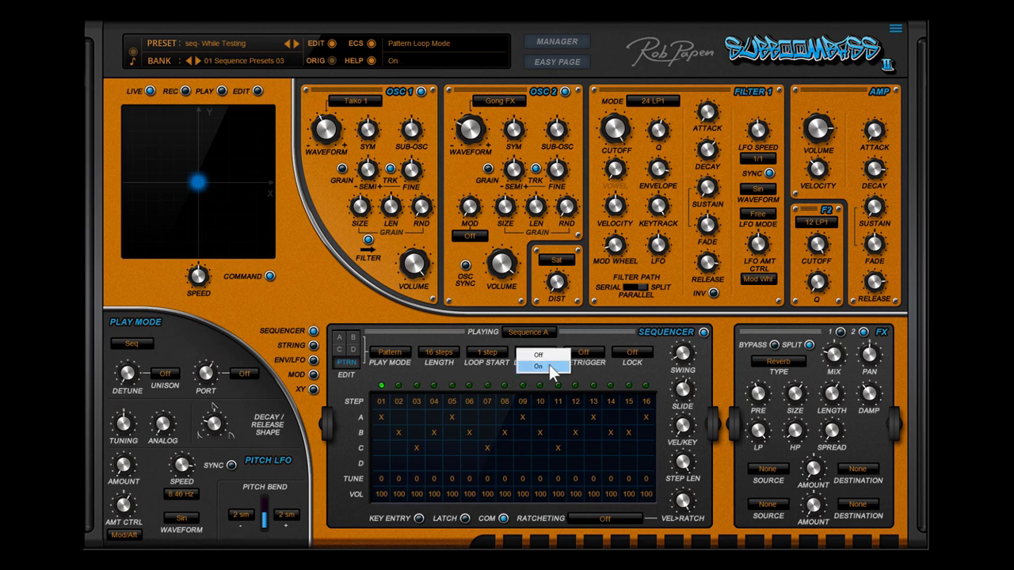
pyautogui.click(549, 364)
pyautogui.click(489, 354)
pyautogui.click(491, 356)
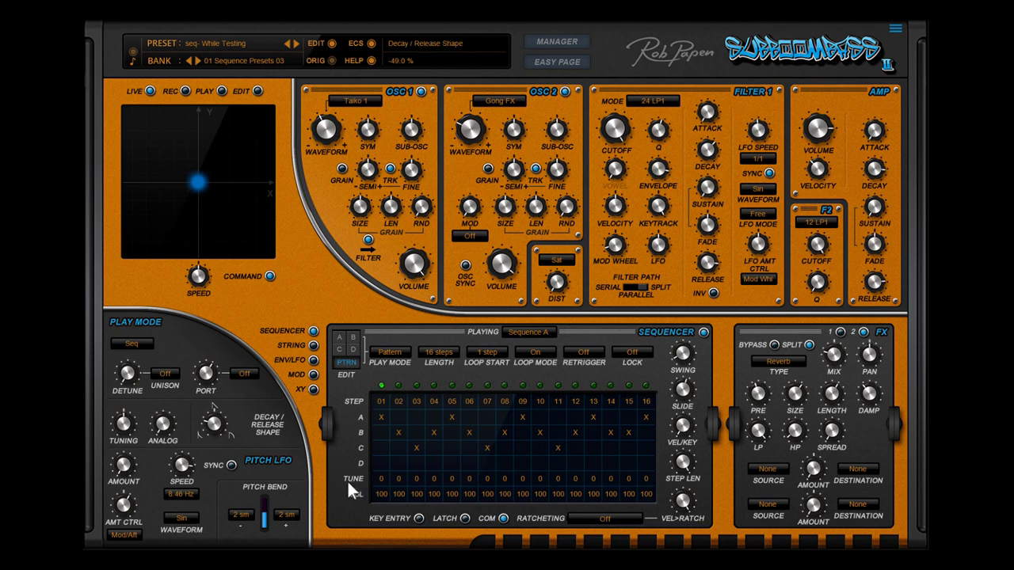
# - Raise pattern step 02's tune and lower step 04's volume to 59
pyautogui.moveTo(398, 479); pyautogui.dragTo(402, 471)
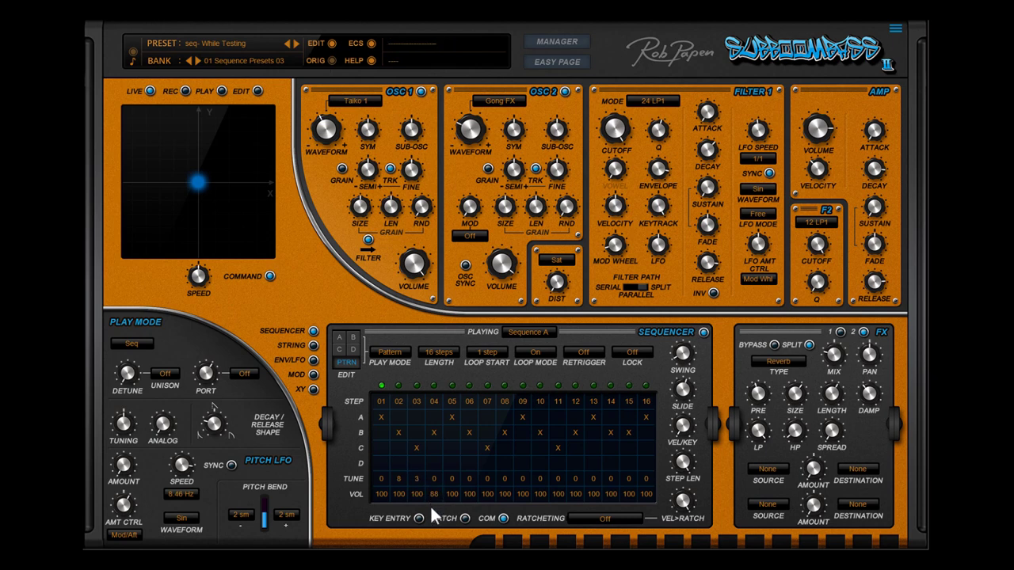
pyautogui.moveTo(436, 533); pyautogui.dragTo(436, 512)
# - Leave PTRN view for the step editor and select Sequence B
pyautogui.click(340, 338)
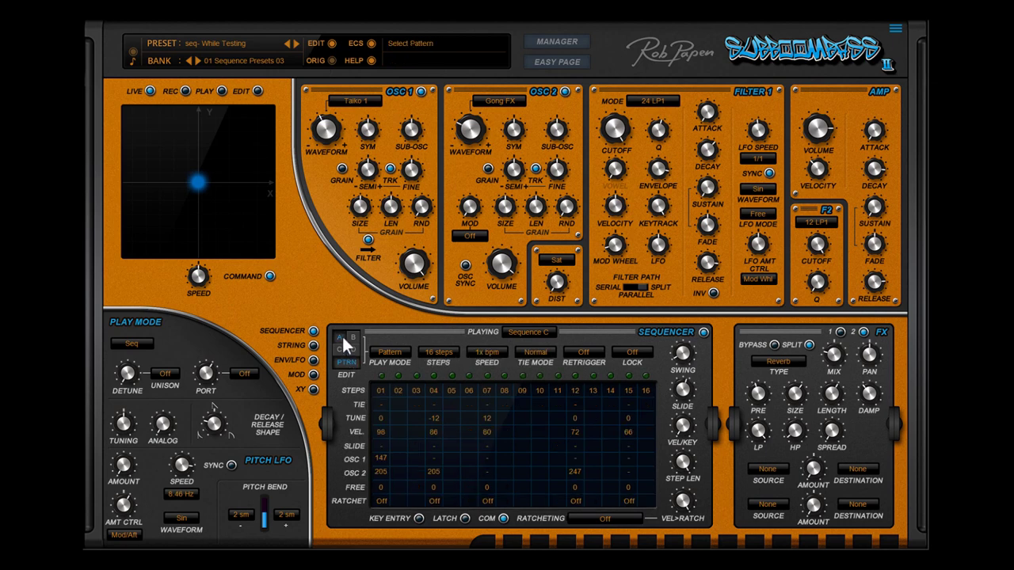
pyautogui.click(354, 336)
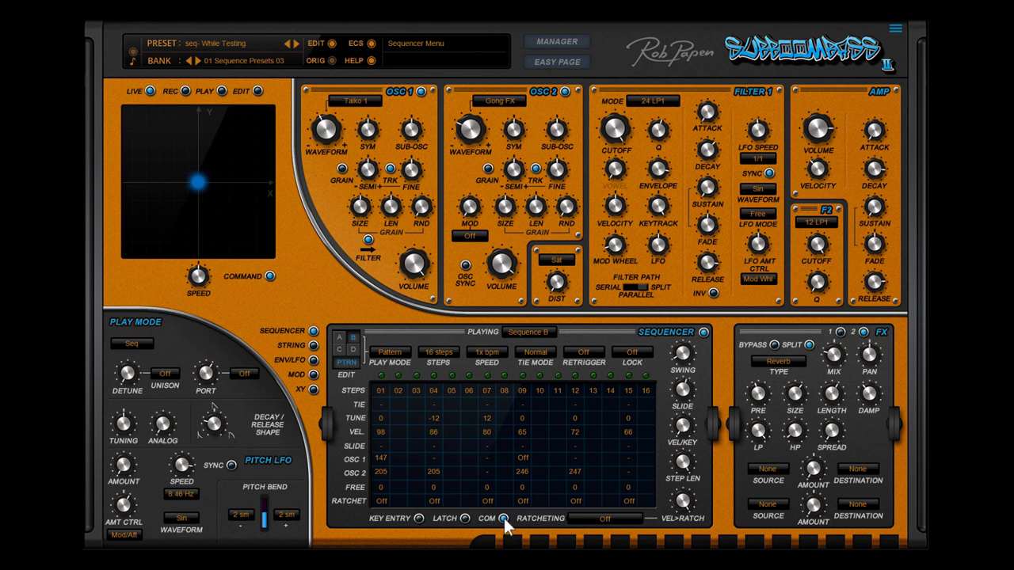
pyautogui.click(503, 518)
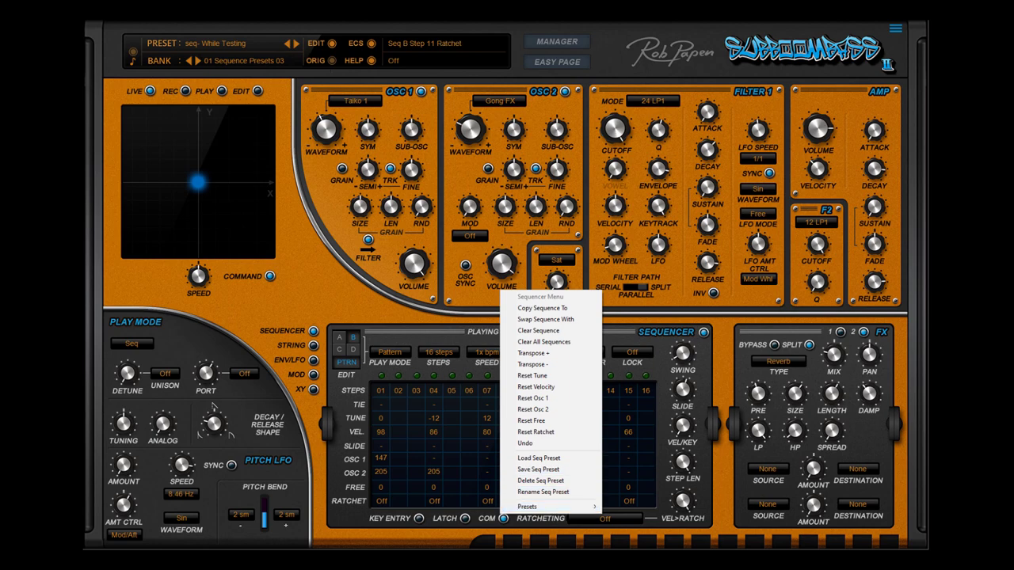
pyautogui.press('Escape')
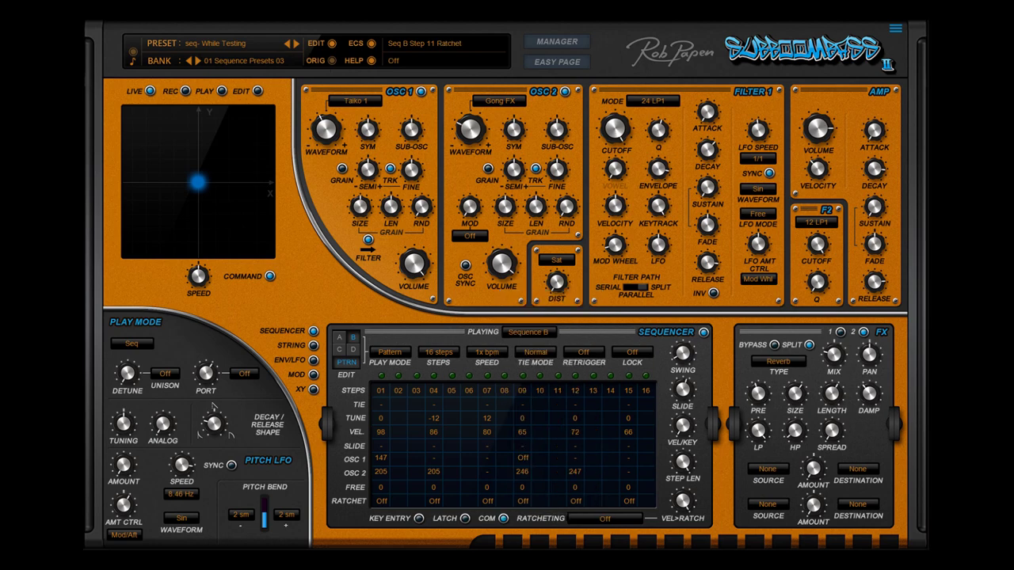